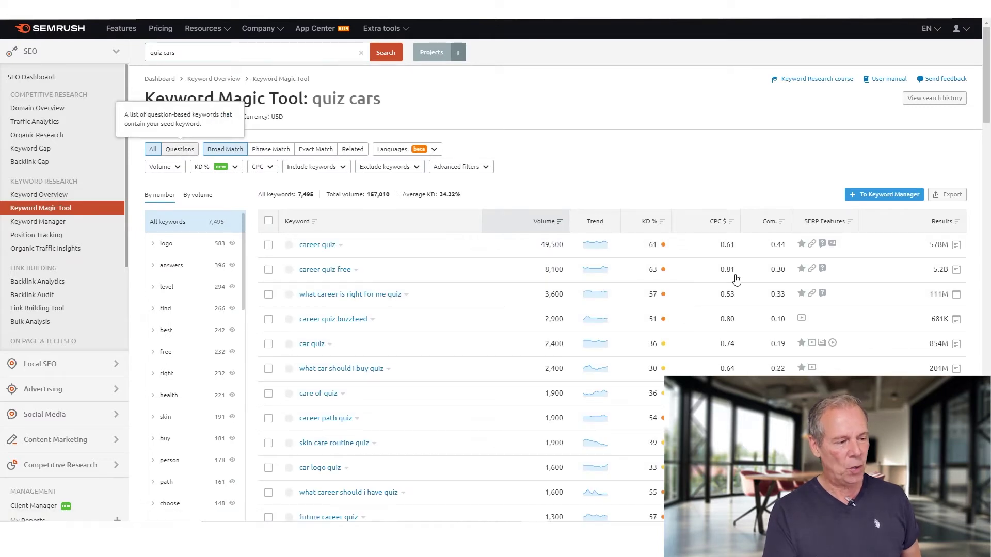
Narrow the "quiz cars" keyword list to questions with a word count from 8 and review the matches
{"action": "left_click", "coordinate": [462, 166]}
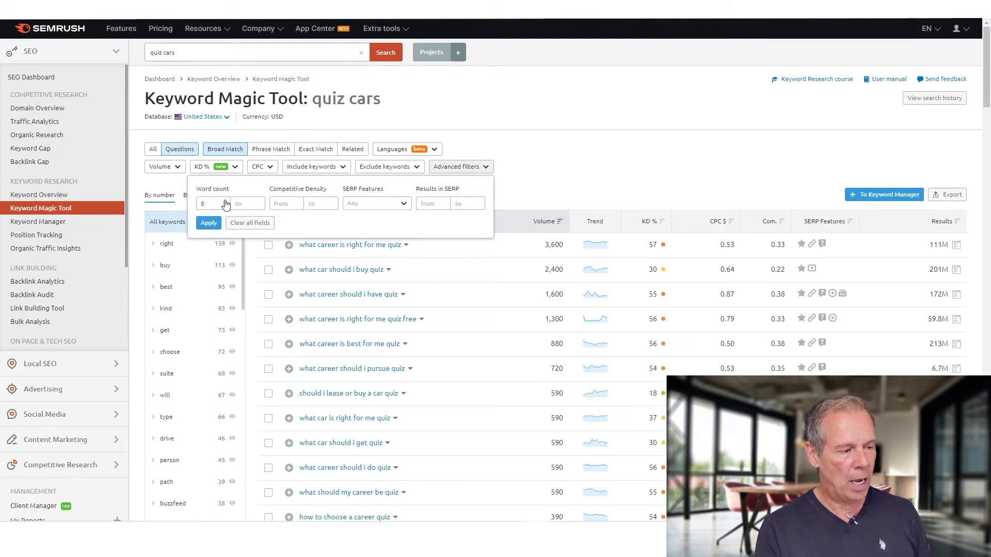
{"action": "left_click", "coordinate": [209, 223]}
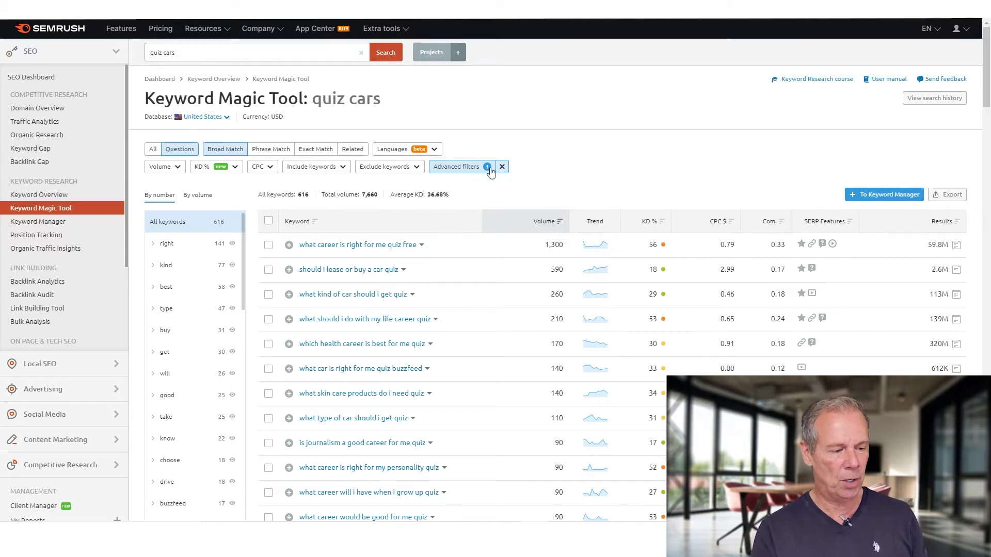
{"action": "scroll", "coordinate": [370, 255], "scroll_direction": "down", "scroll_amount": 2}
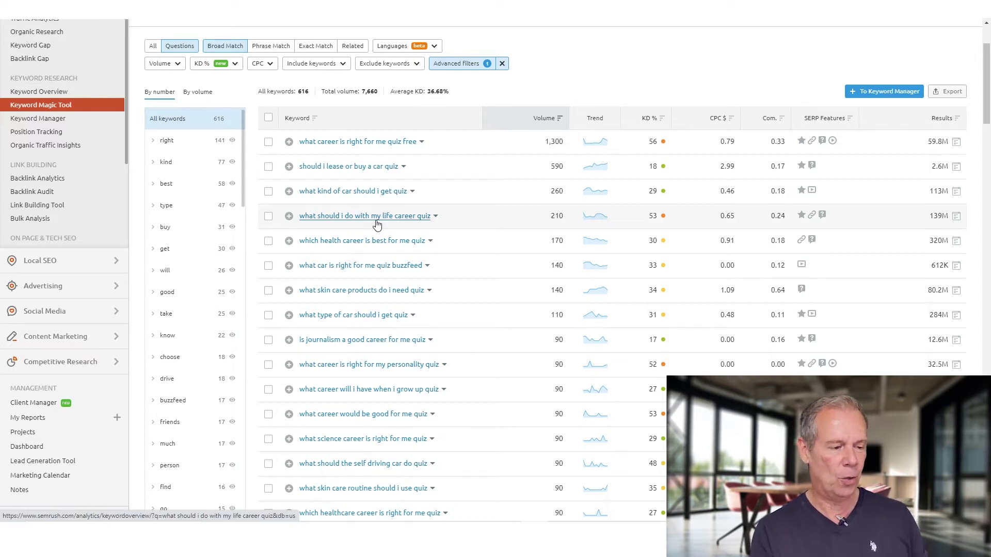
{"action": "scroll", "coordinate": [382, 223], "scroll_direction": "up", "scroll_amount": 2}
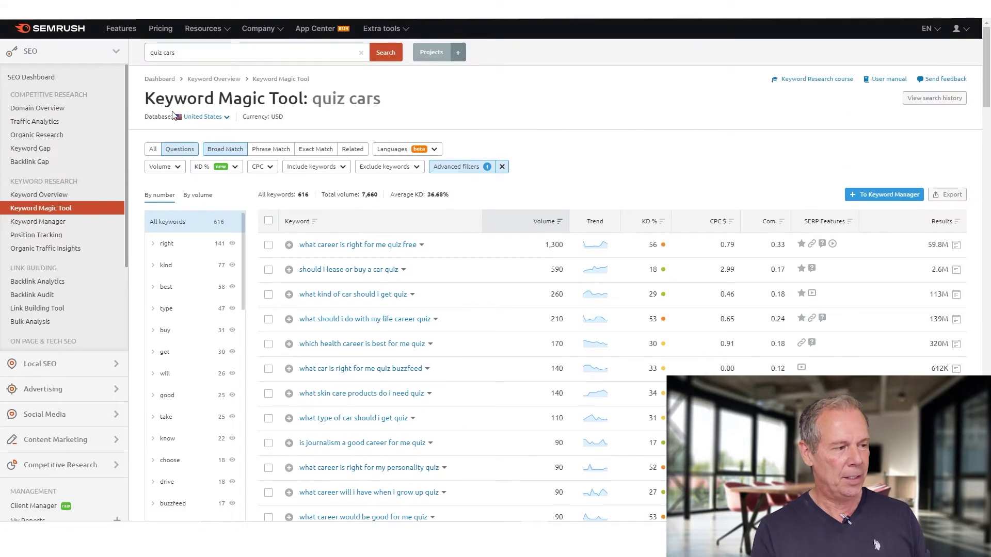
Search the Keyword Magic Tool for "quiz dogs" and look through the question keywords
{"action": "double_click", "coordinate": [169, 54]}
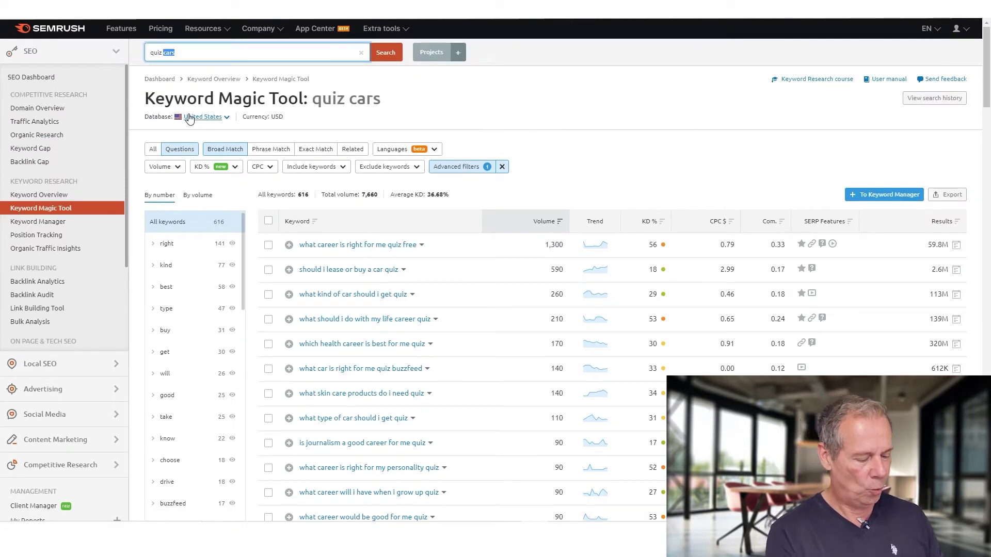
{"action": "left_click", "coordinate": [392, 52]}
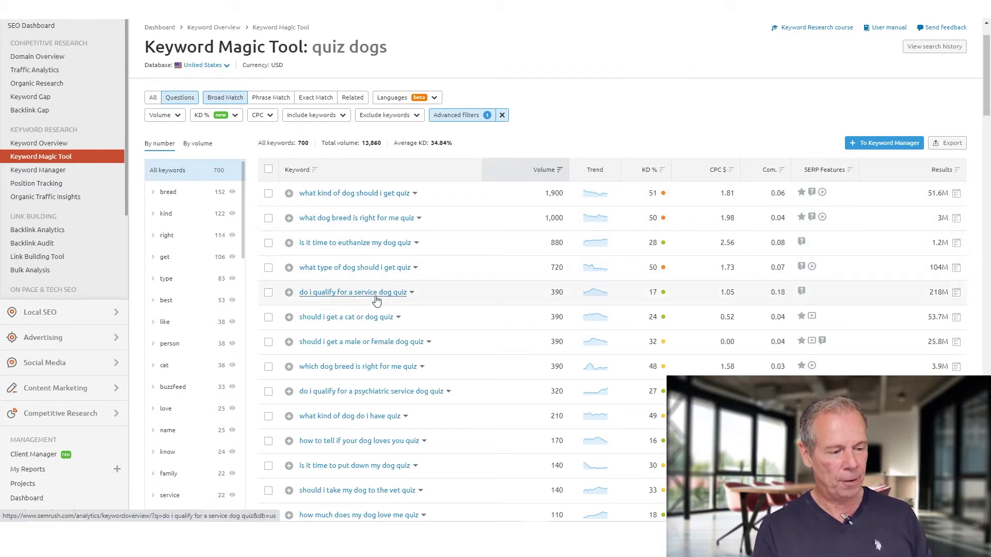
{"action": "scroll", "coordinate": [467, 305], "scroll_direction": "down", "scroll_amount": 3}
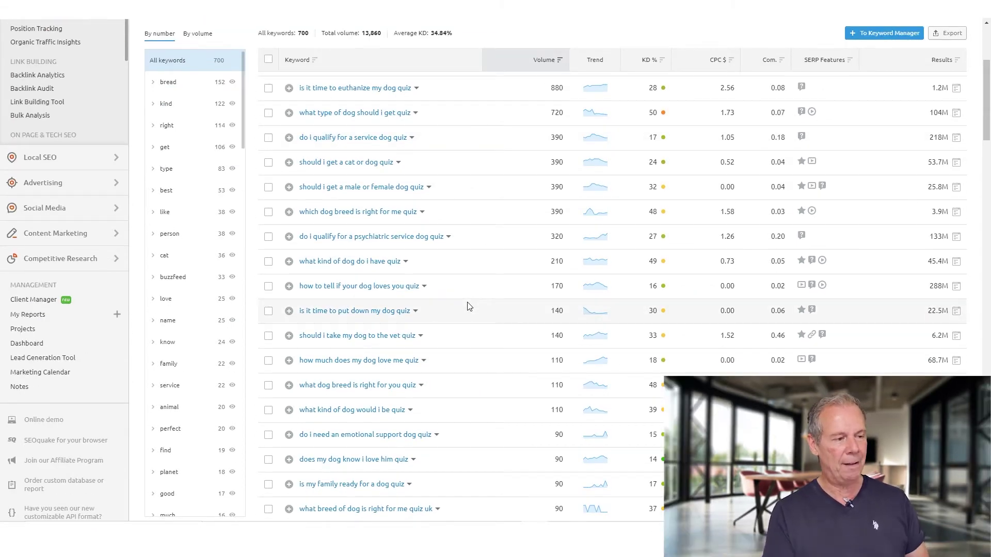
{"action": "scroll", "coordinate": [470, 307], "scroll_direction": "up", "scroll_amount": 4}
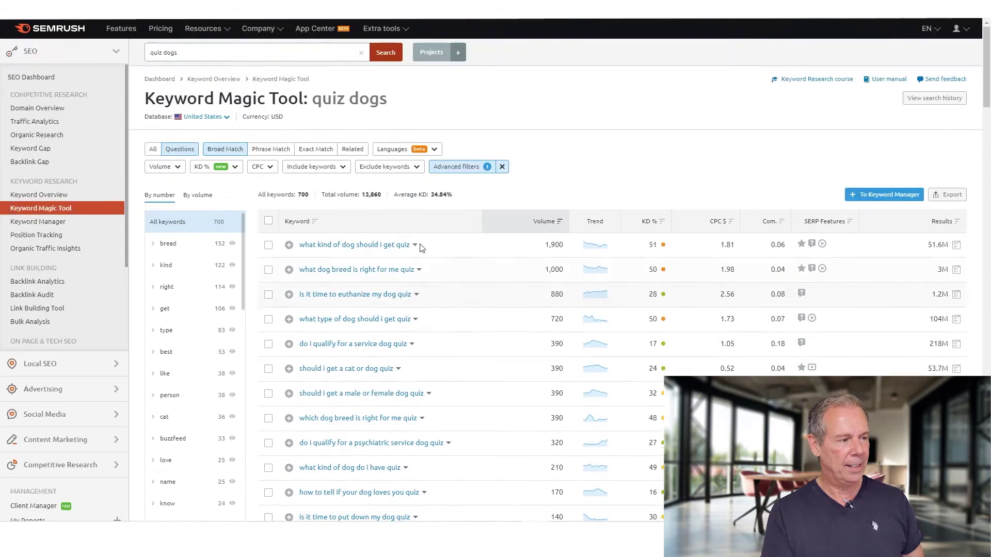
Search the Keyword Magic Tool for "quiz cars" again
{"action": "double_click", "coordinate": [172, 52]}
{"action": "type", "text": "cats"}
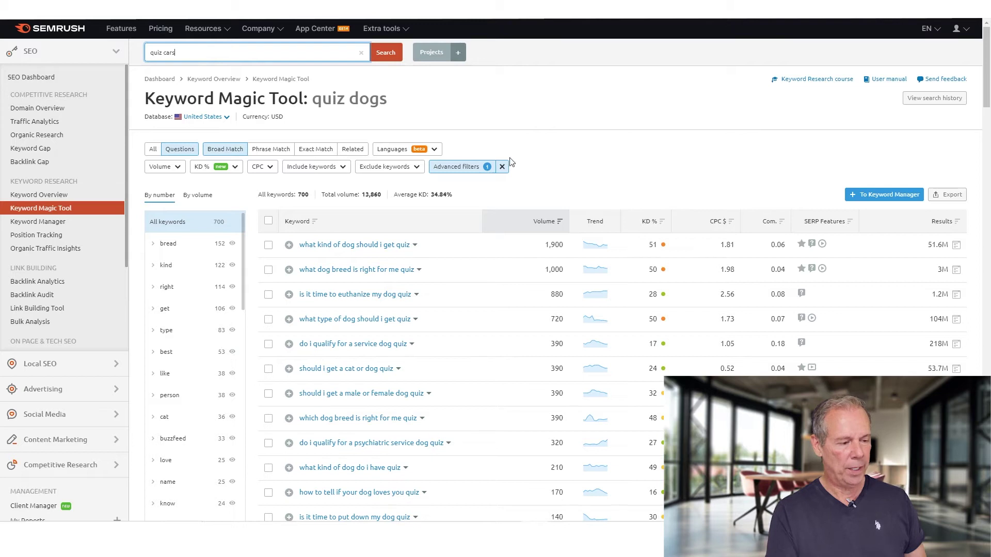
{"action": "key", "text": "Return"}
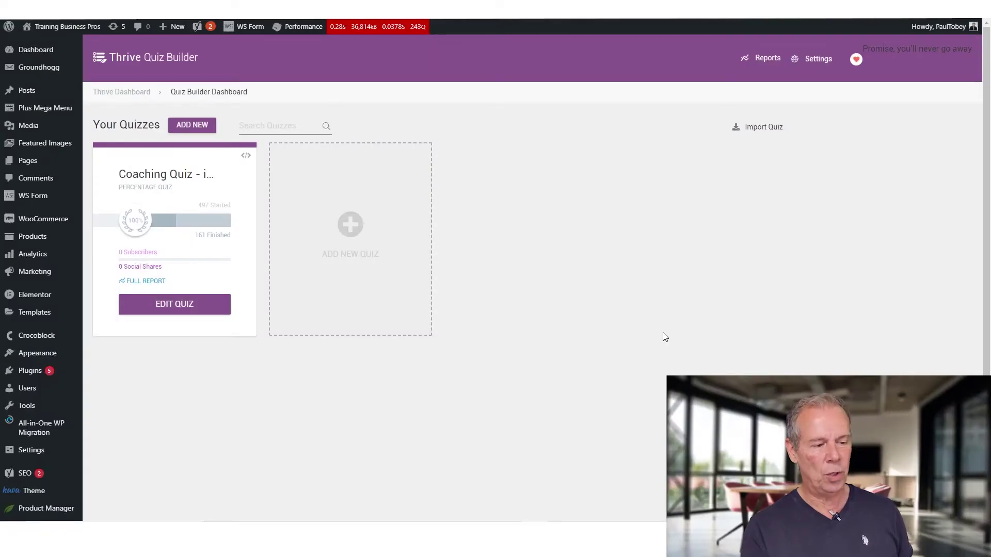
In Thrive Quiz Builder, create a new quiz from the List building template and name it "Car Enthusiasts List"
{"action": "left_click", "coordinate": [350, 227]}
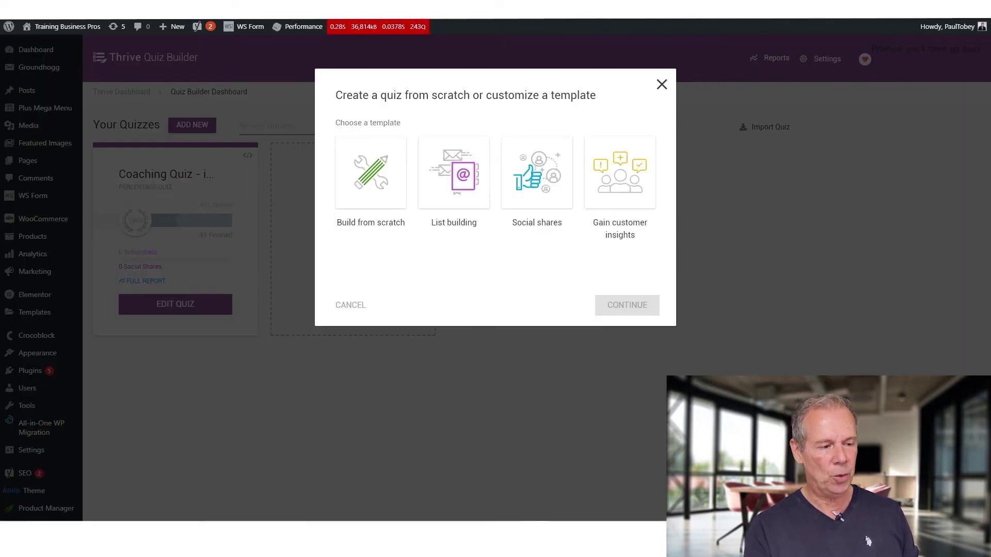
{"action": "left_click", "coordinate": [474, 180]}
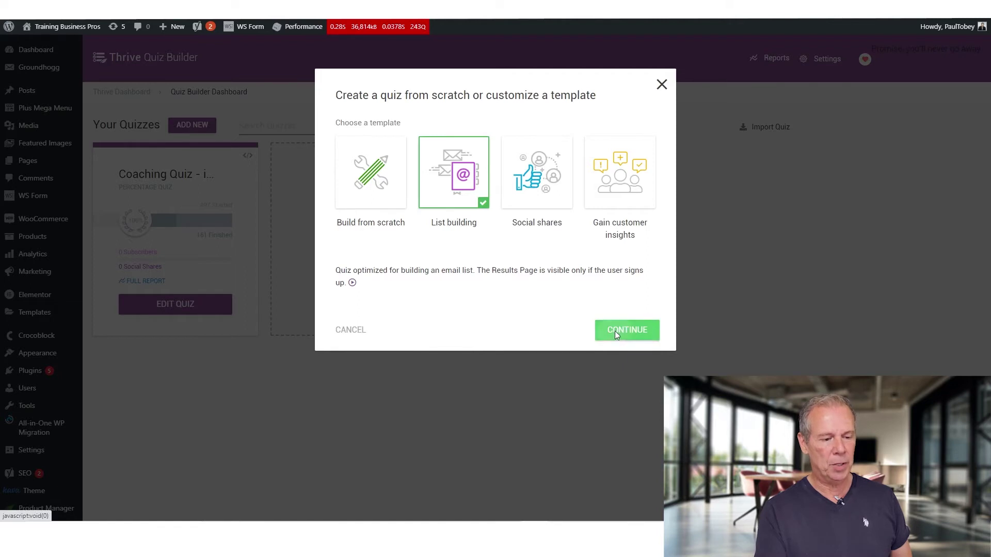
{"action": "left_click", "coordinate": [615, 334]}
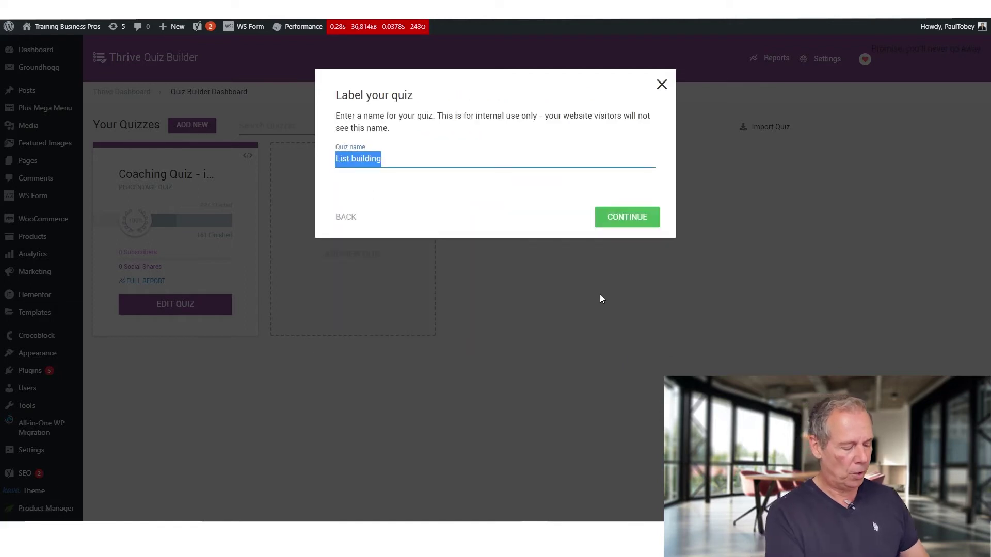
{"action": "type", "text": "Carsr"}
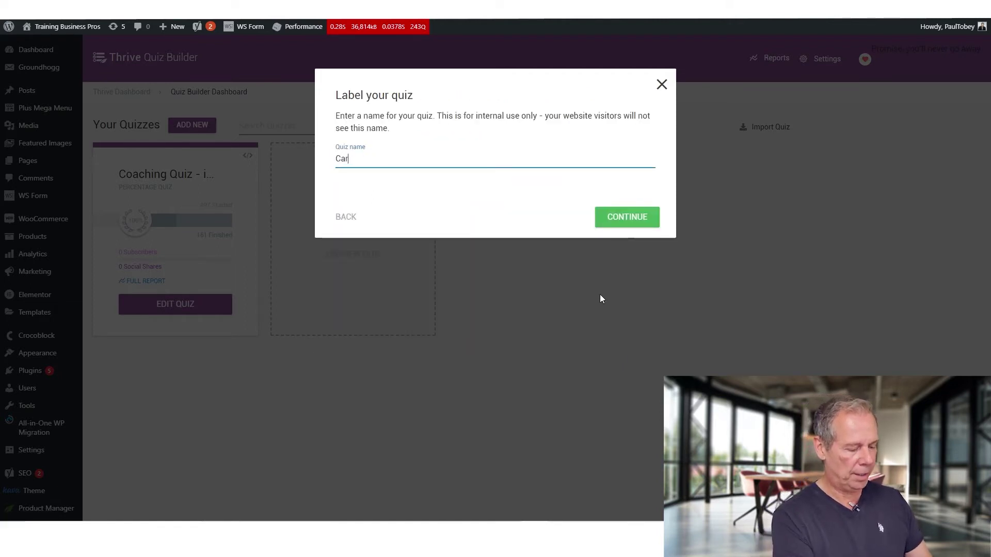
{"action": "type", "text": " Enthusiasts List"}
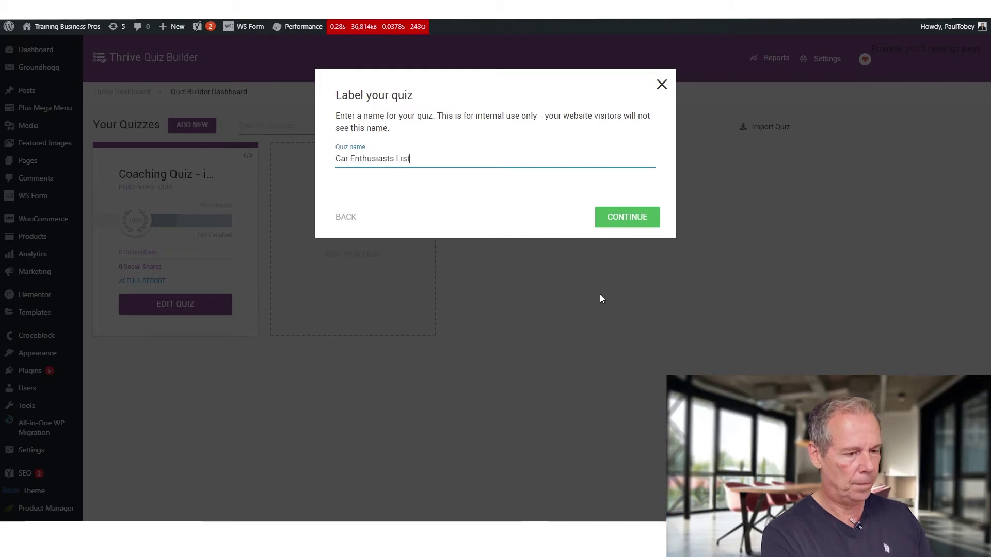
{"action": "left_click", "coordinate": [642, 218]}
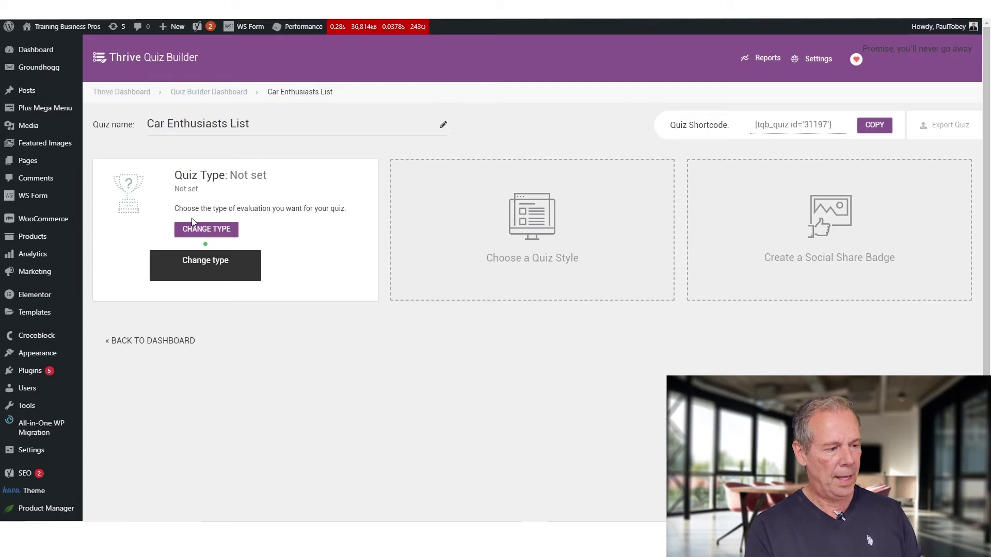
Set the quiz evaluation type to Percentage and save the settings with feedback displayed for 10 seconds
{"action": "left_click", "coordinate": [184, 227]}
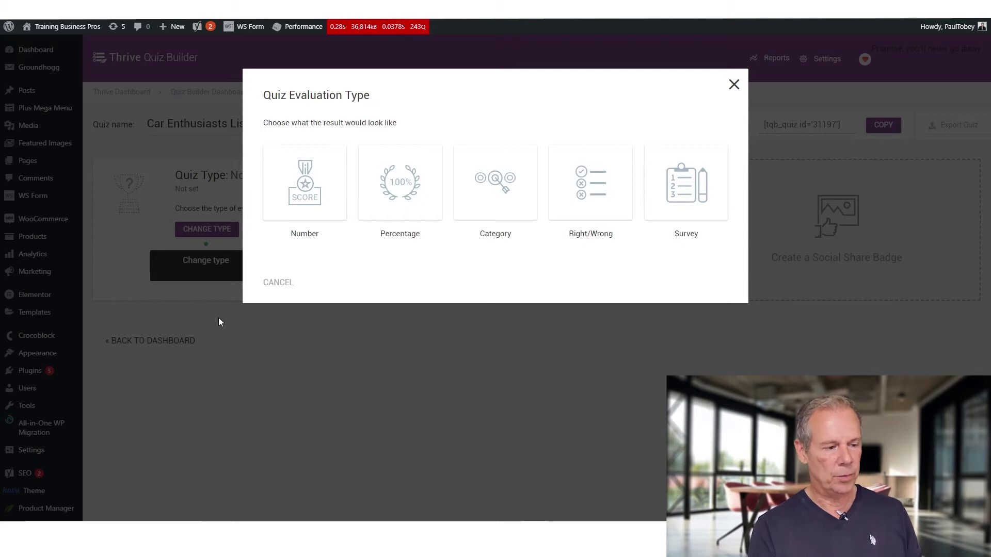
{"action": "left_click", "coordinate": [400, 186]}
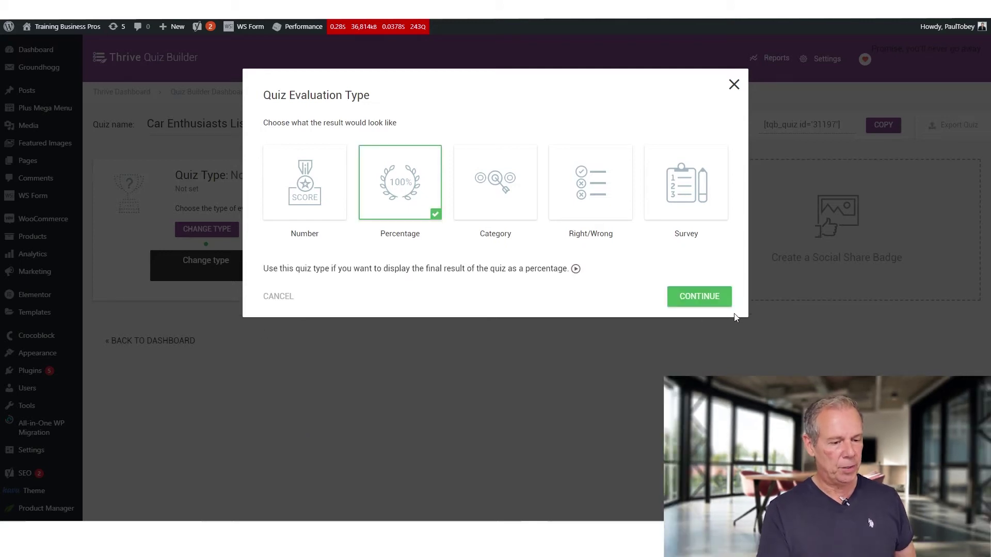
{"action": "left_click", "coordinate": [722, 298]}
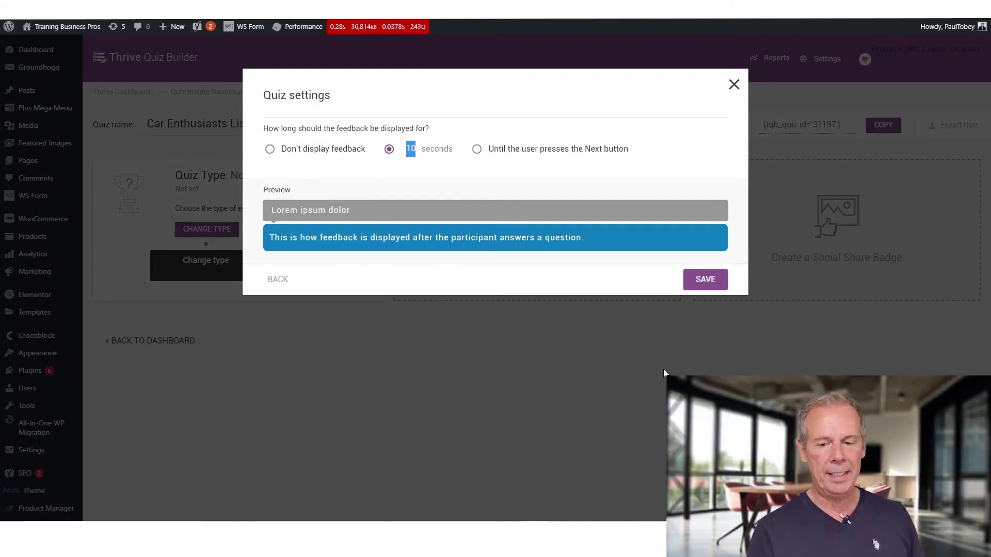
{"action": "left_click", "coordinate": [715, 284]}
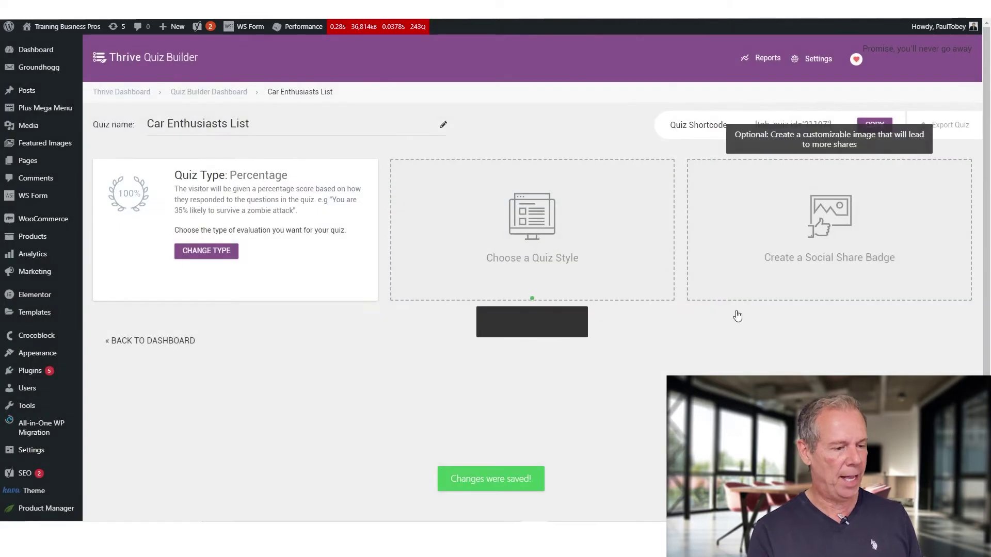
Choose the Light Blue quiz style for the Car Enthusiasts List quiz
{"action": "left_click", "coordinate": [536, 246]}
{"action": "scroll", "coordinate": [719, 245], "scroll_direction": "down", "scroll_amount": 10}
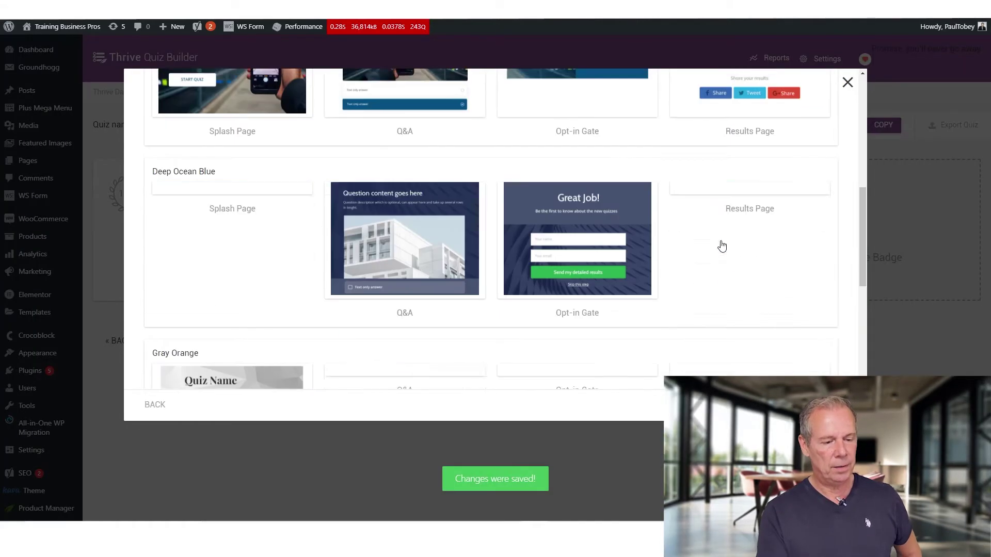
{"action": "scroll", "coordinate": [697, 314], "scroll_direction": "down", "scroll_amount": 4}
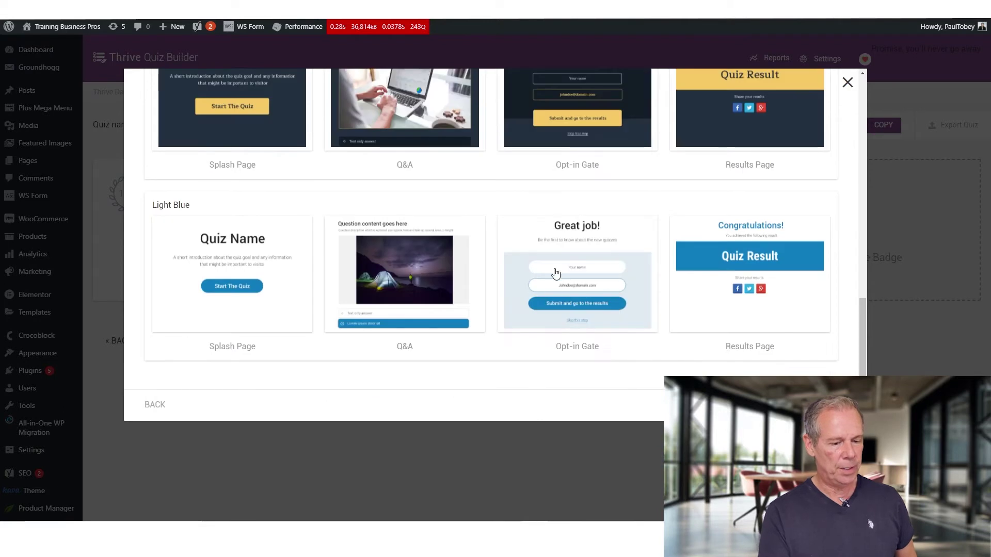
{"action": "left_click", "coordinate": [702, 291]}
Open the first splash page's design for editing and replace its headline with "What kind of car should I get quiz?"
{"action": "scroll", "coordinate": [659, 348], "scroll_direction": "down", "scroll_amount": 2}
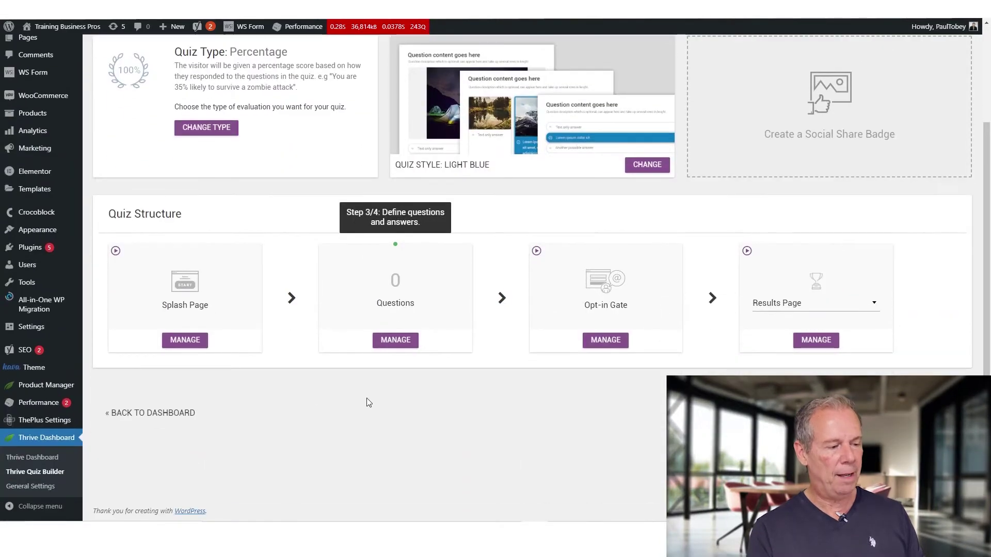
{"action": "left_click", "coordinate": [181, 344]}
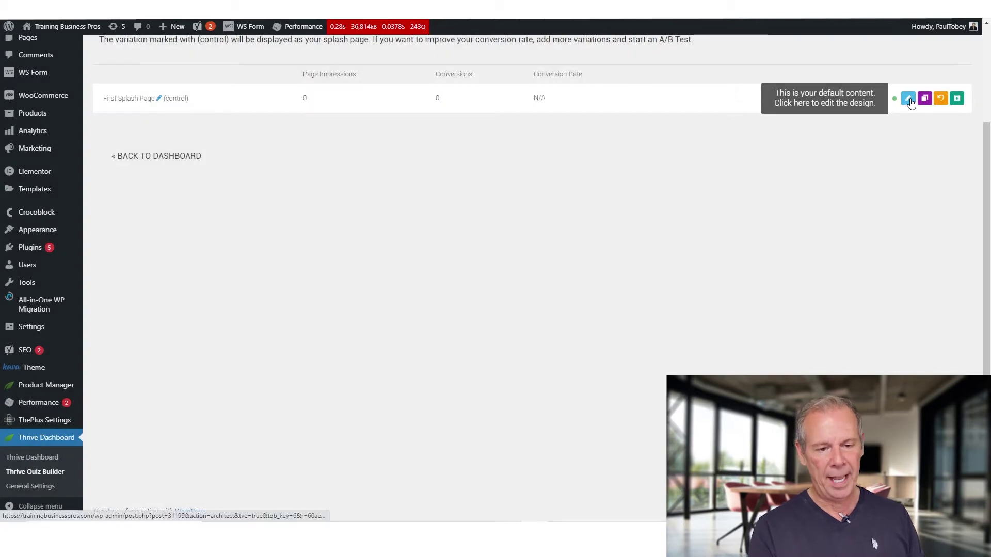
{"action": "left_click", "coordinate": [909, 99]}
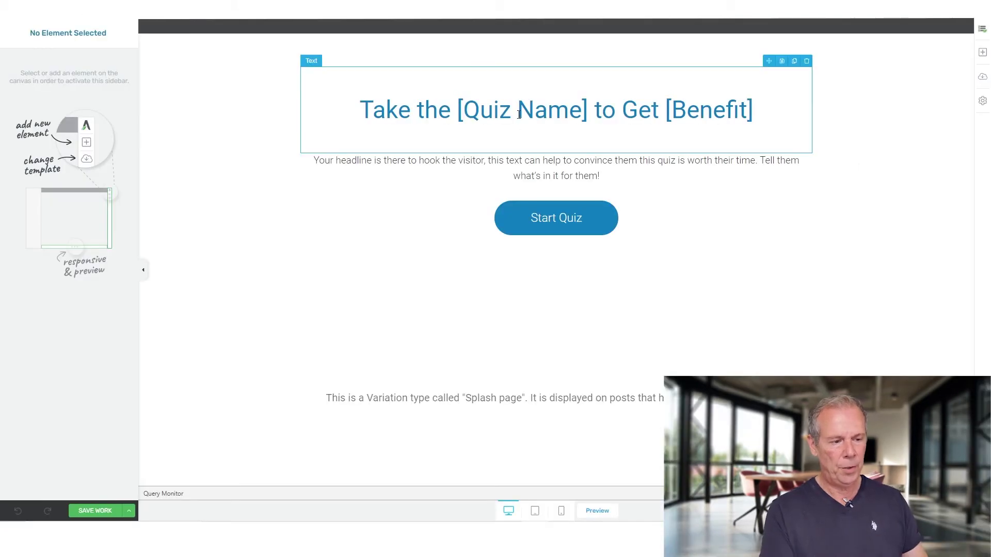
{"action": "left_click", "coordinate": [519, 114]}
{"action": "left_click_drag", "start_coordinate": [359, 110], "coordinate": [770, 104]}
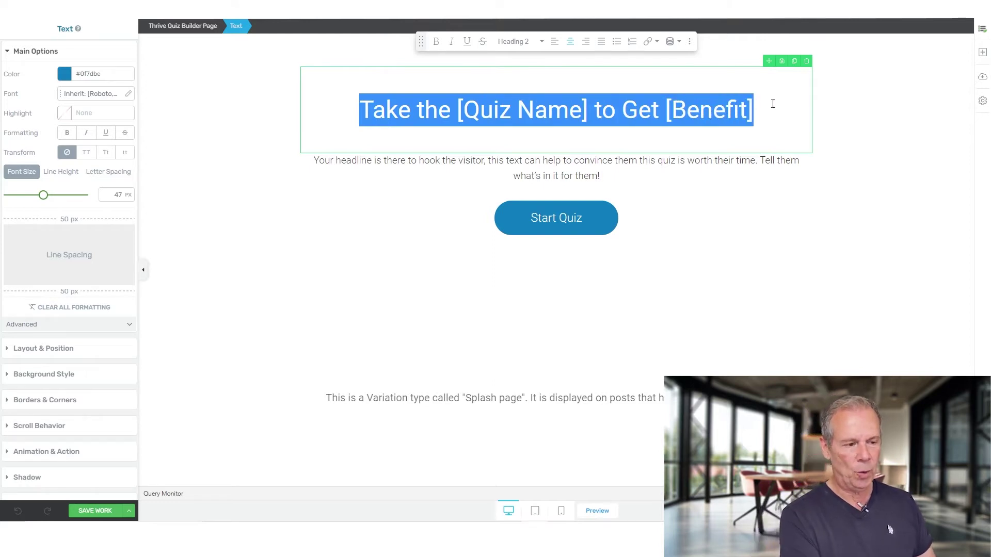
{"action": "type", "text": "How"}
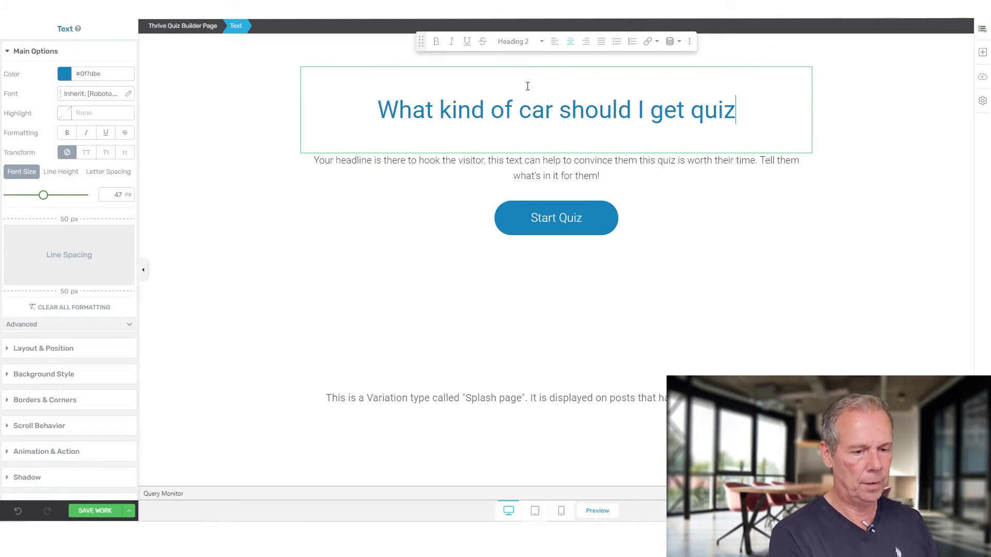
{"action": "type", "text": "?"}
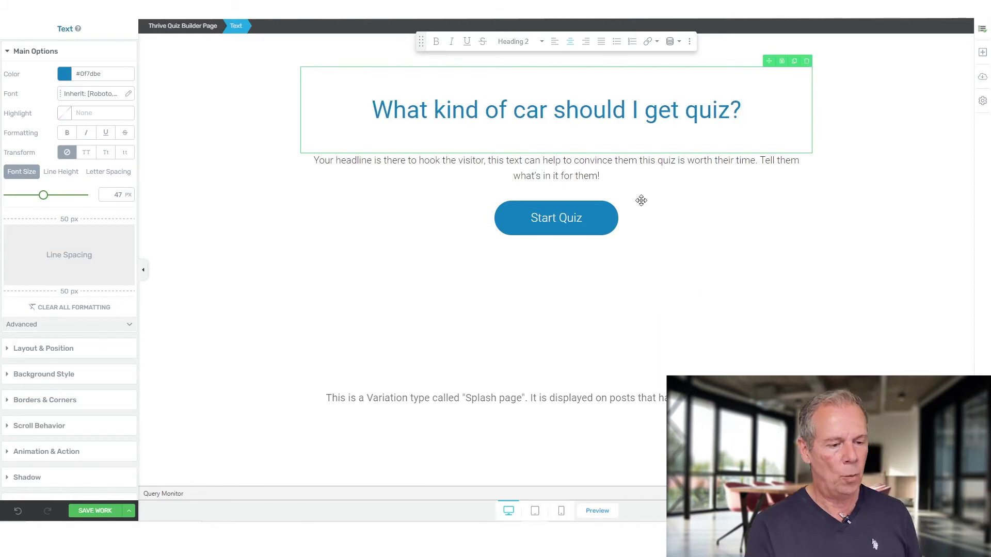
{"action": "left_click", "coordinate": [711, 240]}
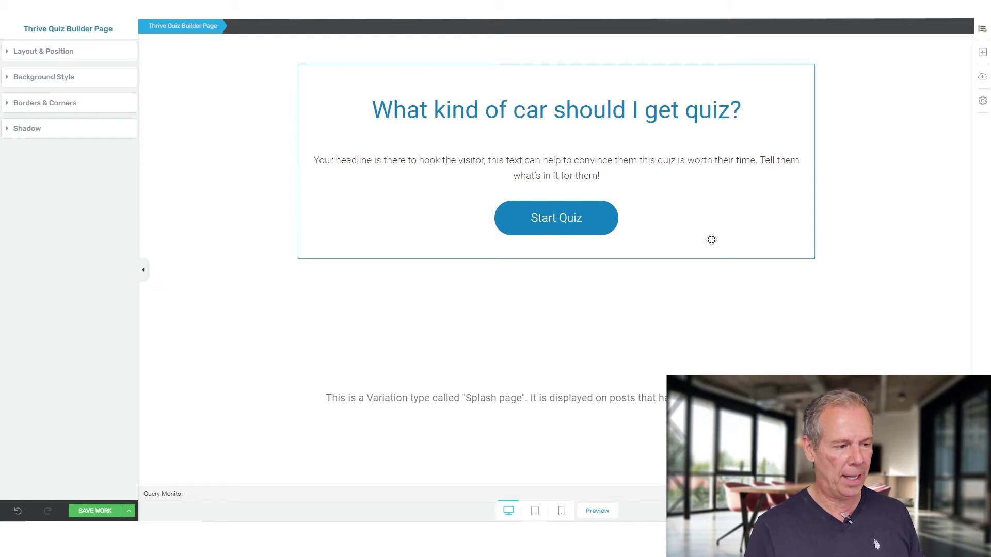
Replace the paragraph under the headline with "Take this quiz and you'll know what kind of car you should buy!"
{"action": "left_click", "coordinate": [598, 175]}
{"action": "left_click_drag", "start_coordinate": [600, 176], "coordinate": [297, 158]}
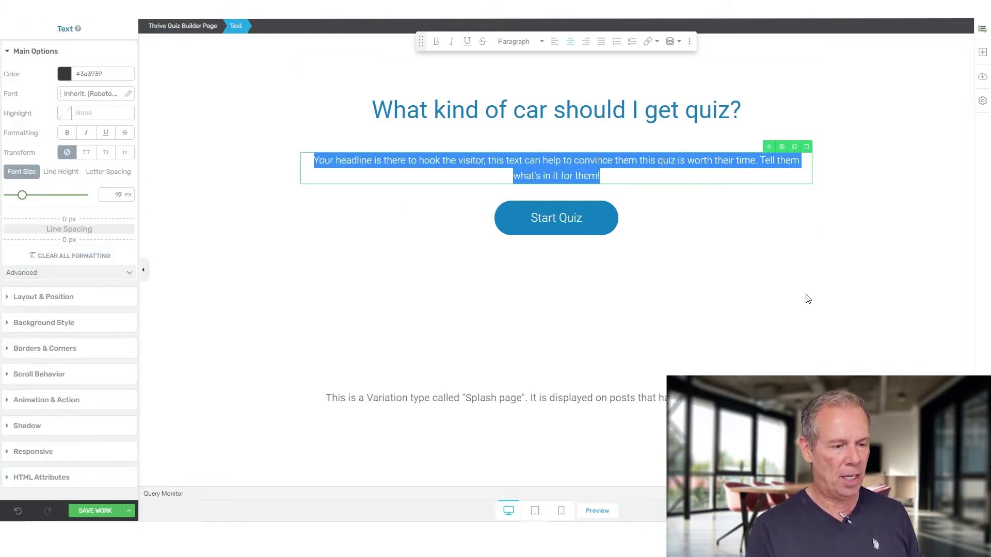
{"action": "type", "text": "Take this quiz and you'll know what kind of car you should buy!"}
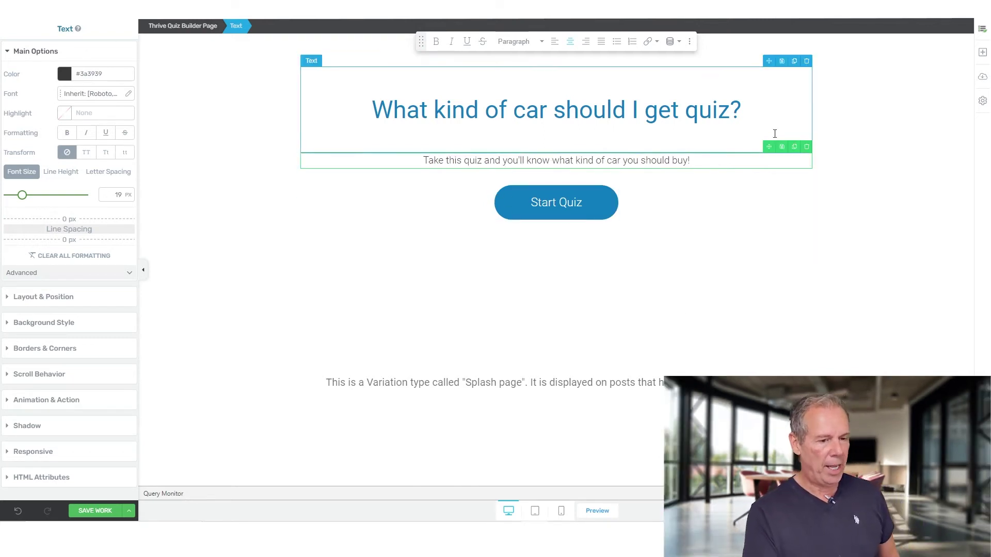
Save the splash page design and return to the quiz's structure overview
{"action": "mouse_move", "coordinate": [106, 519]}
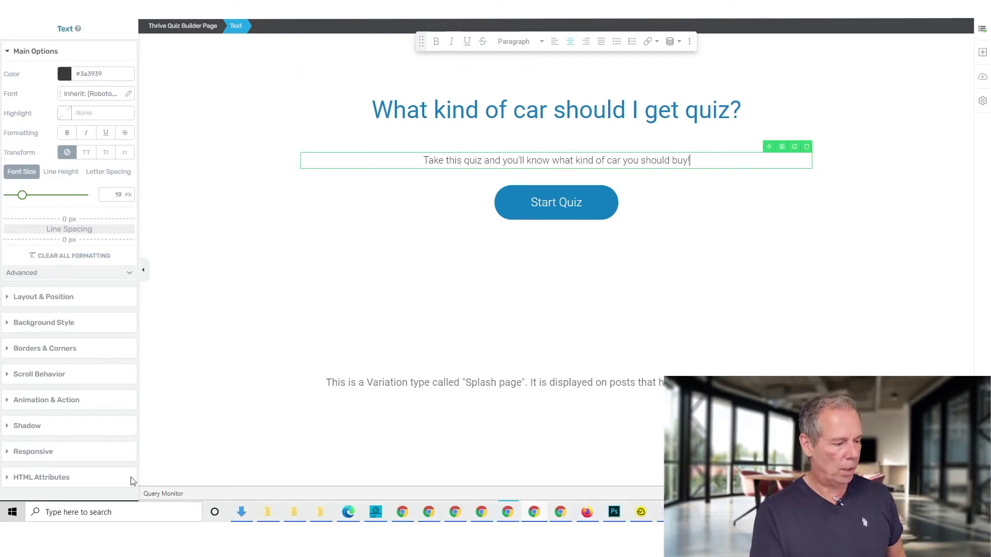
{"action": "left_click", "coordinate": [186, 442]}
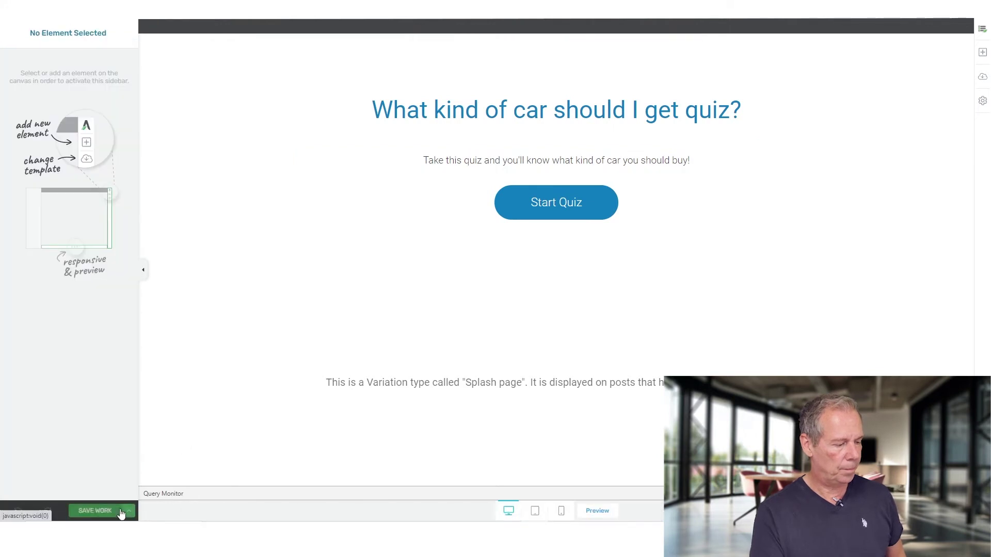
{"action": "left_click", "coordinate": [120, 512]}
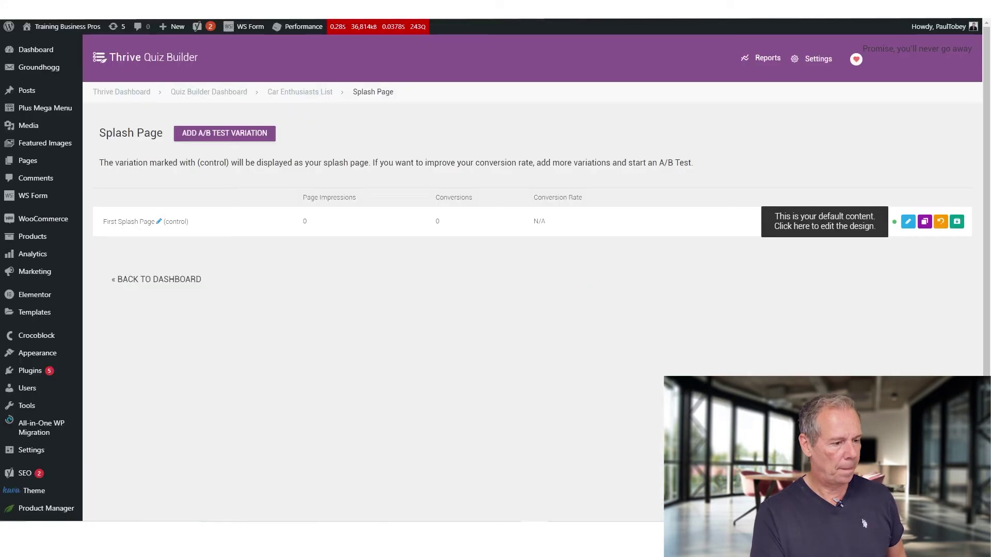
{"action": "left_click", "coordinate": [179, 281]}
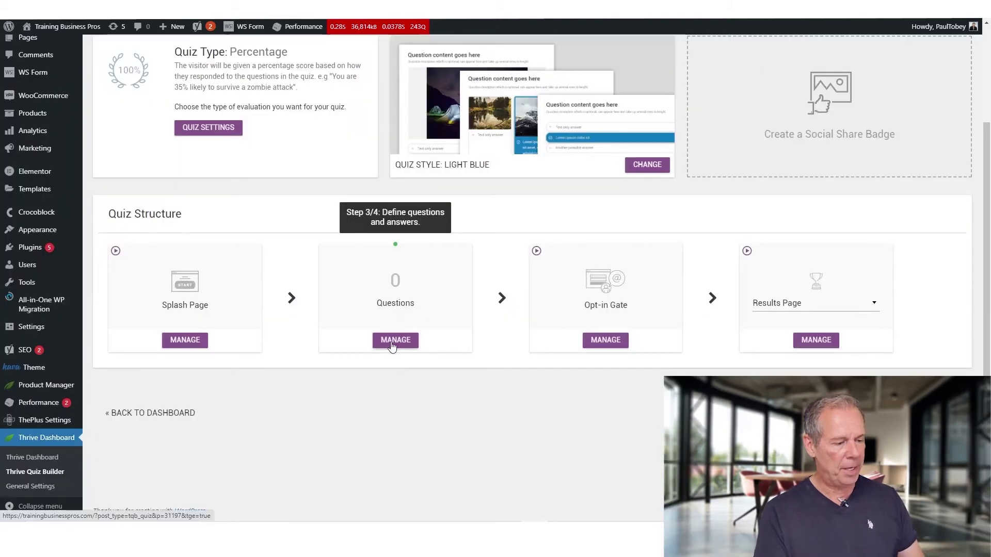
Open the quiz's question editor and add a Multiple Choice with Buttons question reading "What was your first car"
{"action": "left_click", "coordinate": [394, 341]}
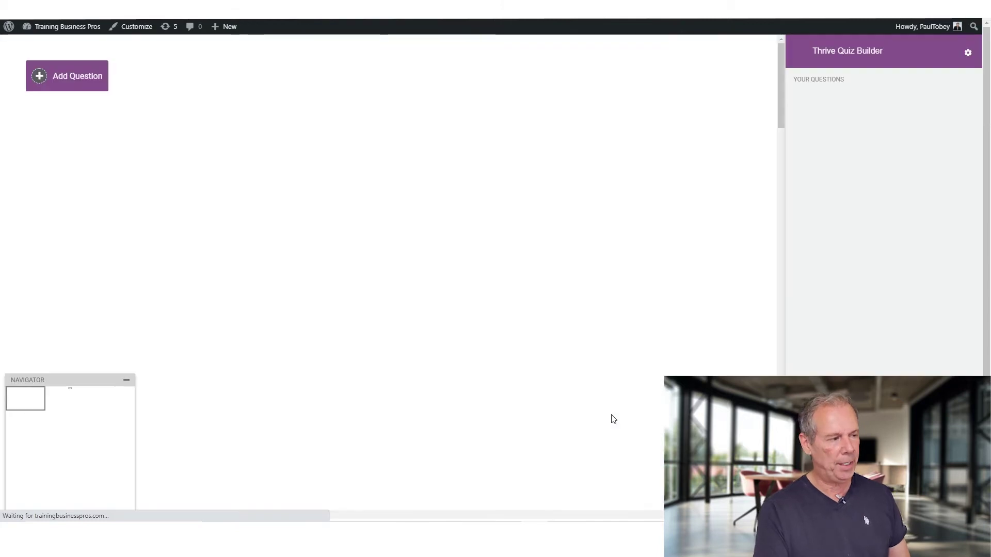
{"action": "left_click", "coordinate": [60, 85]}
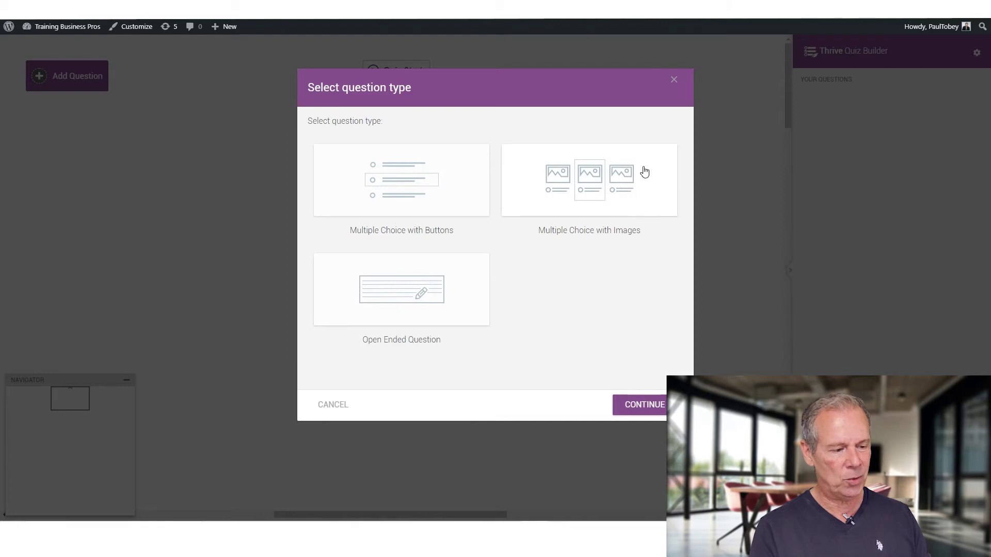
{"action": "left_click", "coordinate": [431, 201]}
{"action": "left_click", "coordinate": [634, 404]}
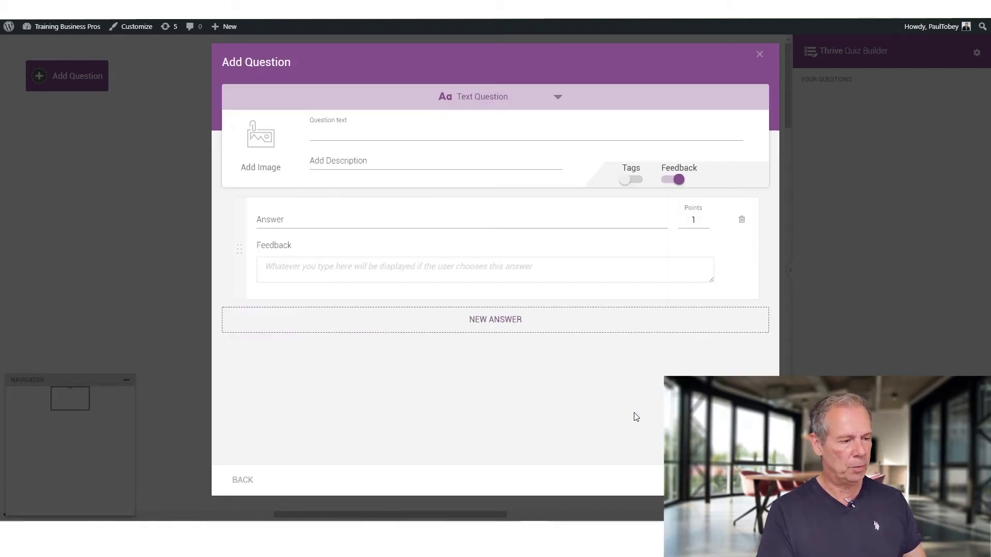
{"action": "type", "text": "what wa"}
{"action": "key", "text": "BackSpace"}
{"action": "key", "text": "BackSpace"}
{"action": "key", "text": "BackSpace"}
{"action": "key", "text": "BackSpace"}
{"action": "key", "text": "BackSpace"}
{"action": "key", "text": "BackSpace"}
{"action": "key", "text": "BackSpace"}
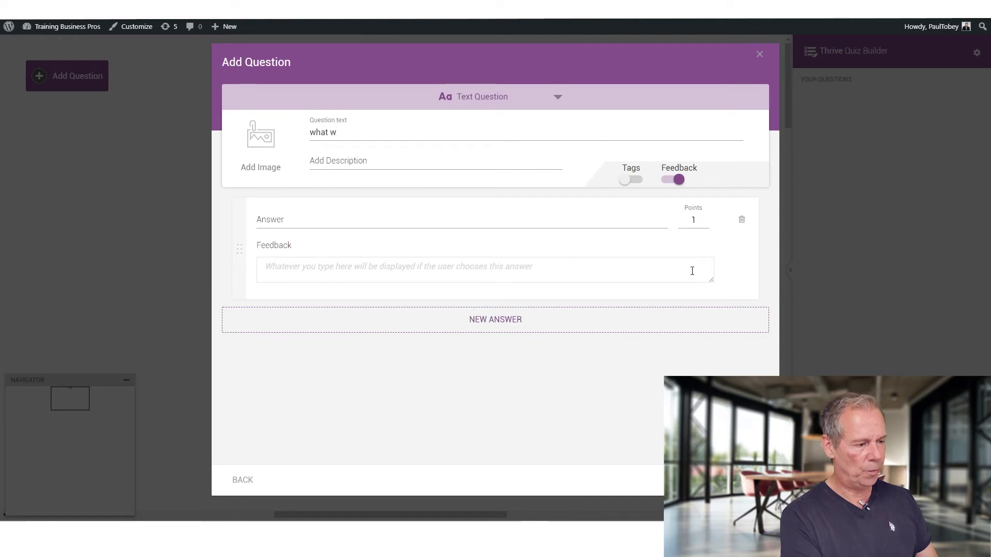
{"action": "type", "text": "What was your first car"}
Give the first-car question the answers "Gremlin" and "Porshe" and save the question
{"action": "left_click", "coordinate": [385, 218]}
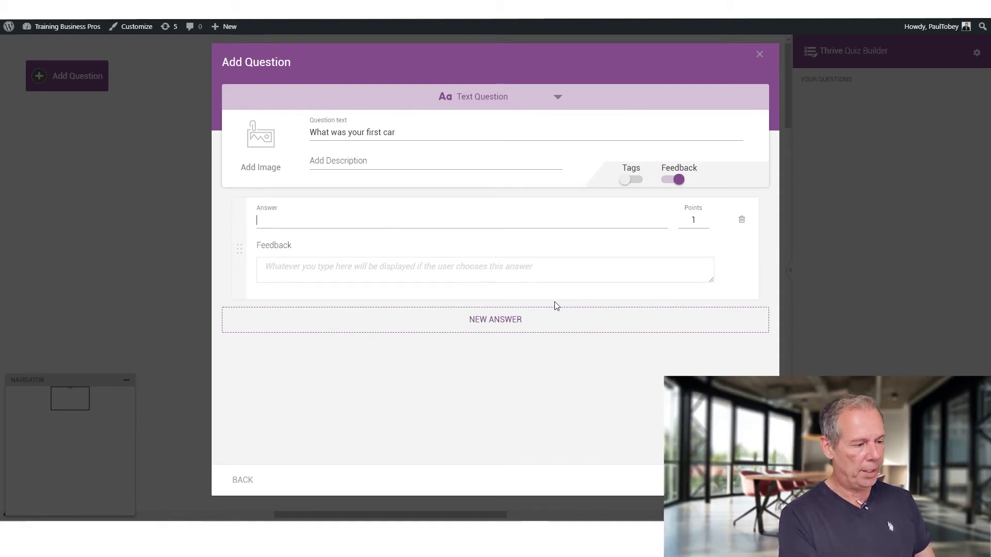
{"action": "type", "text": "Gremlin"}
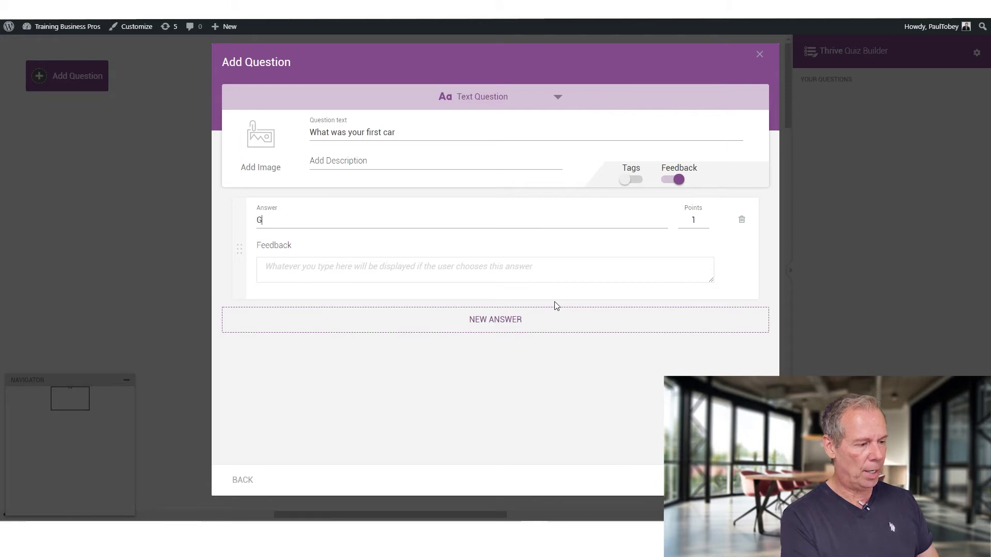
{"action": "left_click", "coordinate": [504, 330]}
{"action": "type", "text": "Porhse"}
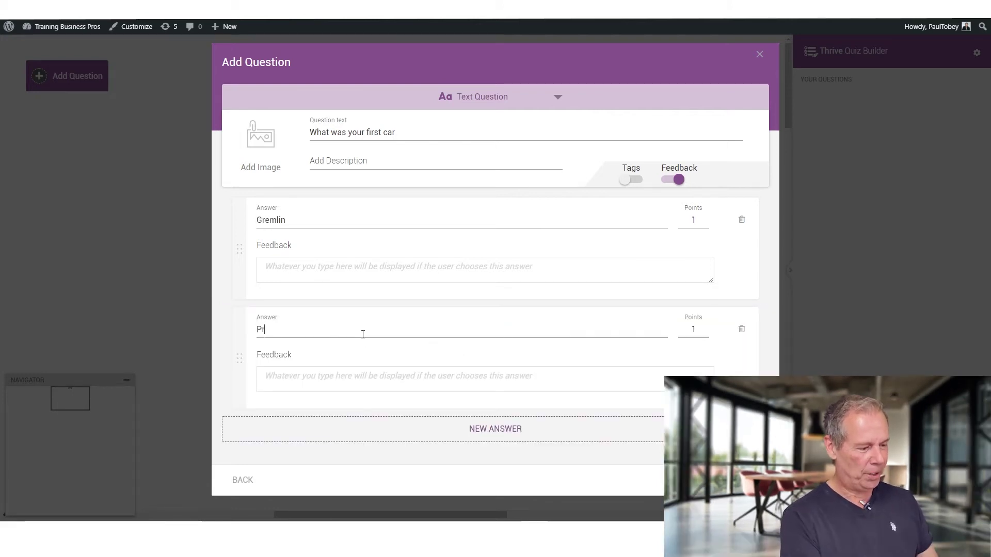
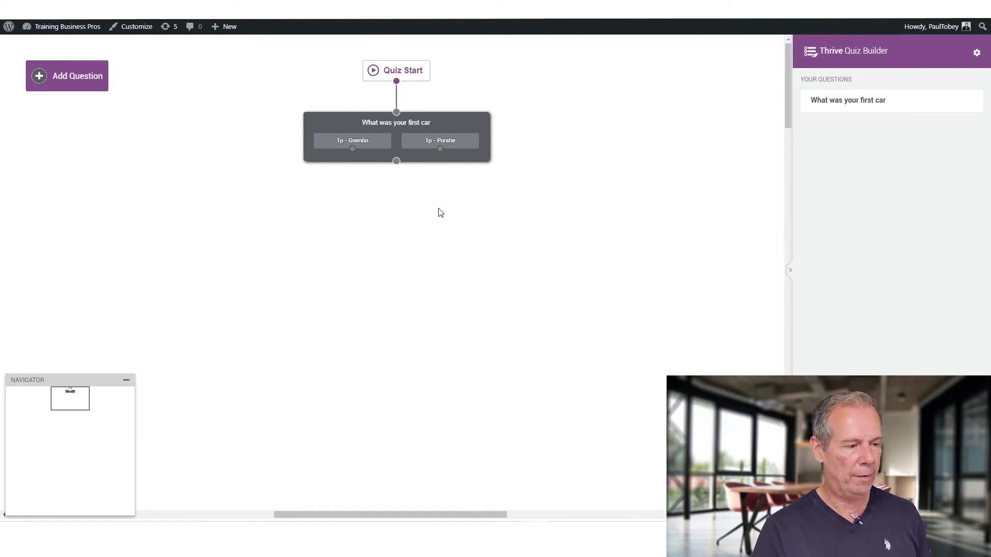
Add a second Multiple Choice with Buttons question reading "Which type car do you prefer?"
{"action": "left_click", "coordinate": [74, 93]}
{"action": "left_click", "coordinate": [346, 202]}
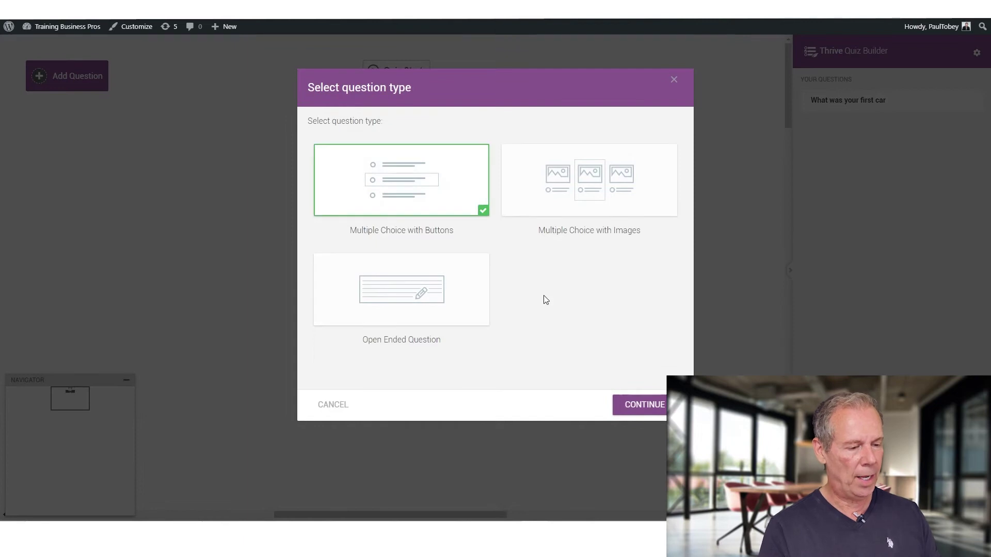
{"action": "left_click", "coordinate": [645, 405]}
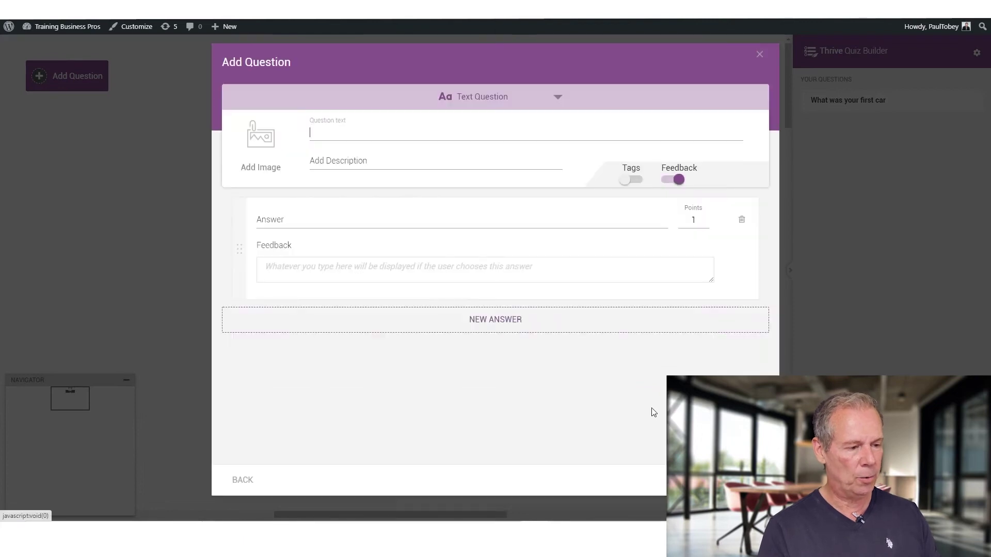
{"action": "left_click", "coordinate": [367, 139]}
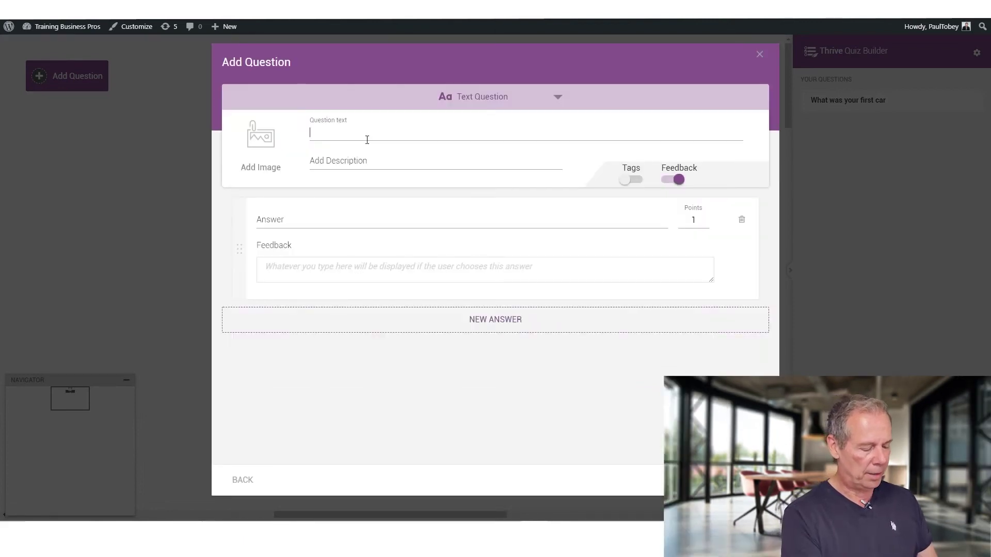
{"action": "type", "text": "Which"}
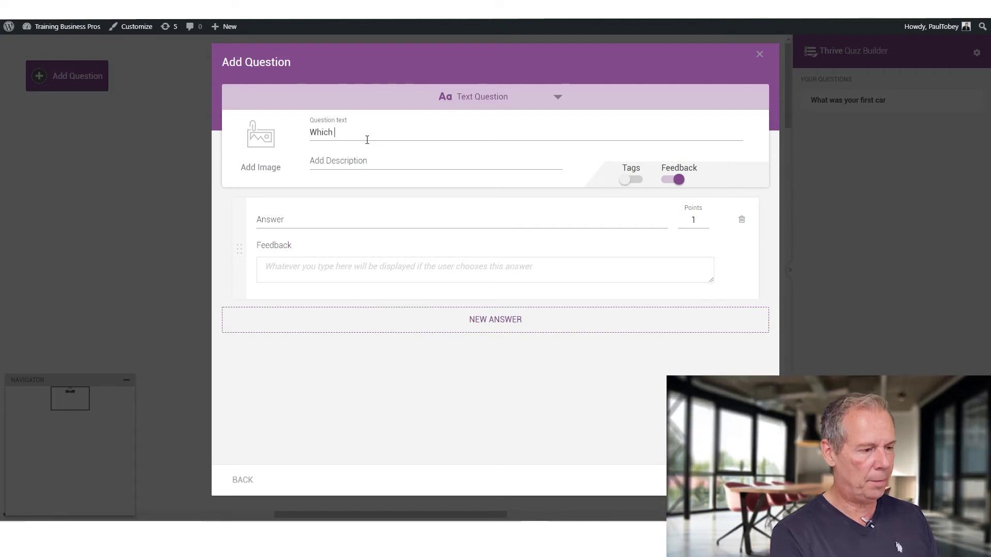
{"action": "type", "text": " type car do"}
{"action": "key", "text": "BackSpace"}
{"action": "type", "text": "car do you"}
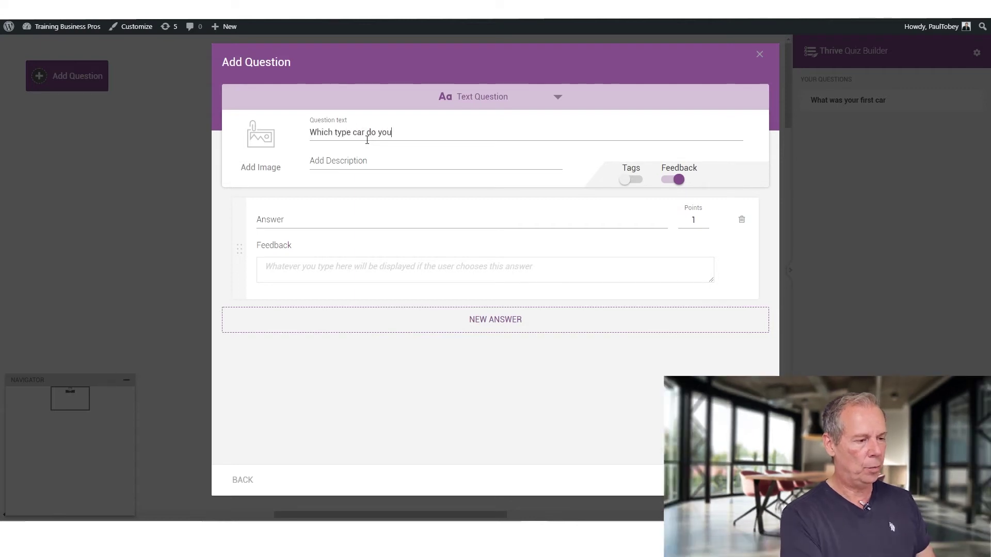
{"action": "type", "text": " prefer?"}
Give the second question the answers "Convertible" and "Luxry Car", and link the first question to it in the quiz flow
{"action": "left_click", "coordinate": [338, 218]}
{"action": "type", "text": "Con"}
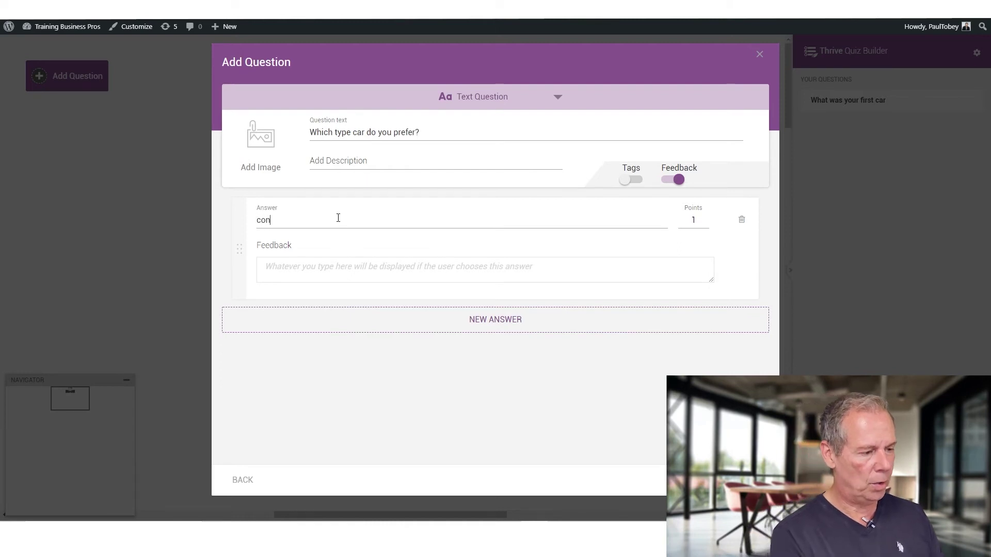
{"action": "type", "text": "vertible"}
{"action": "left_click", "coordinate": [494, 324]}
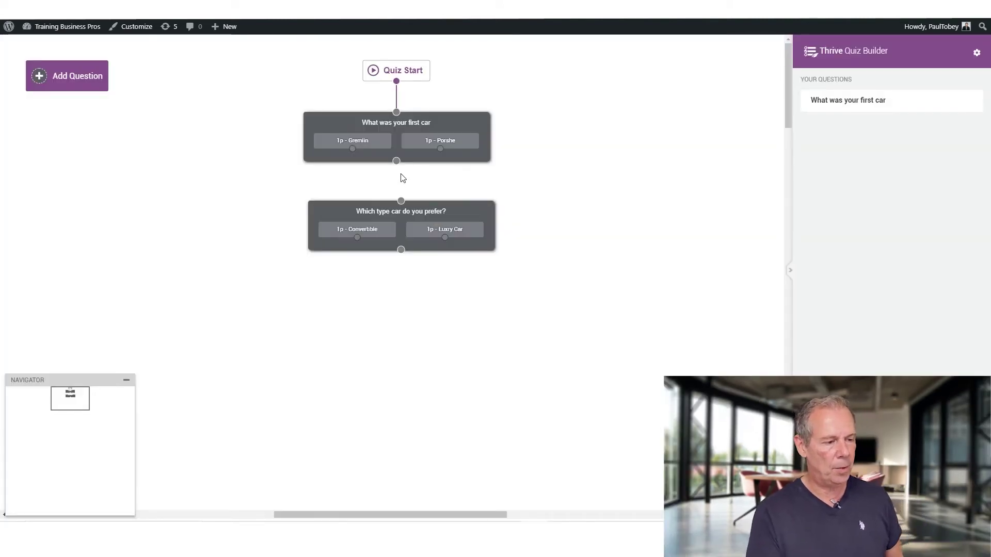
{"action": "left_click_drag", "start_coordinate": [396, 160], "coordinate": [401, 201]}
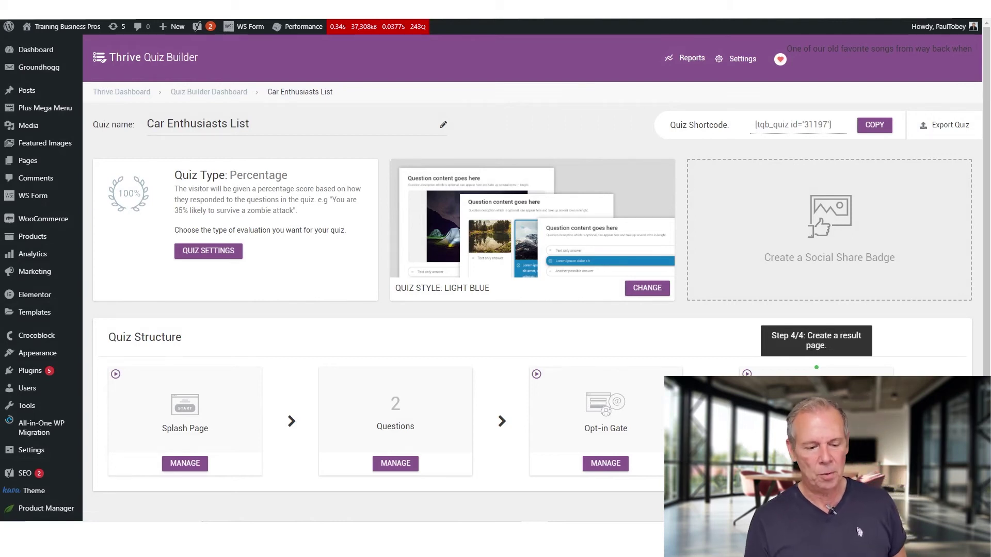
Open the design of the quiz's first opt-in gate for editing
{"action": "scroll", "coordinate": [886, 372], "scroll_direction": "down", "scroll_amount": 3}
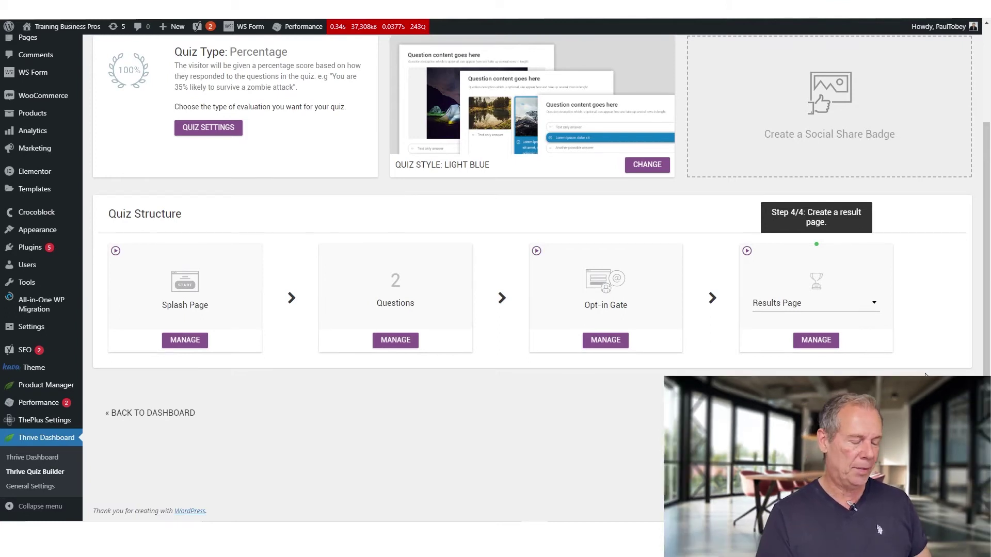
{"action": "left_click", "coordinate": [593, 347]}
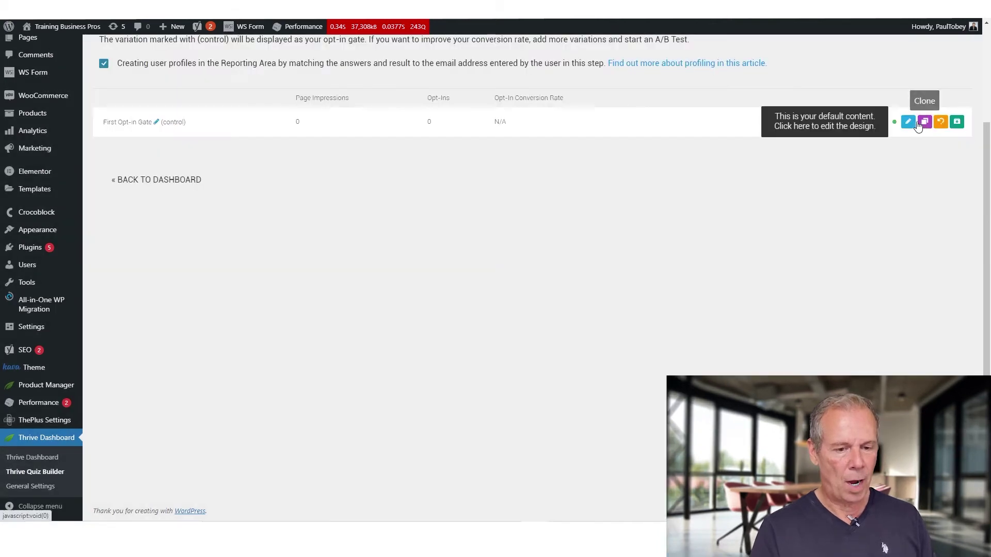
{"action": "left_click", "coordinate": [909, 124]}
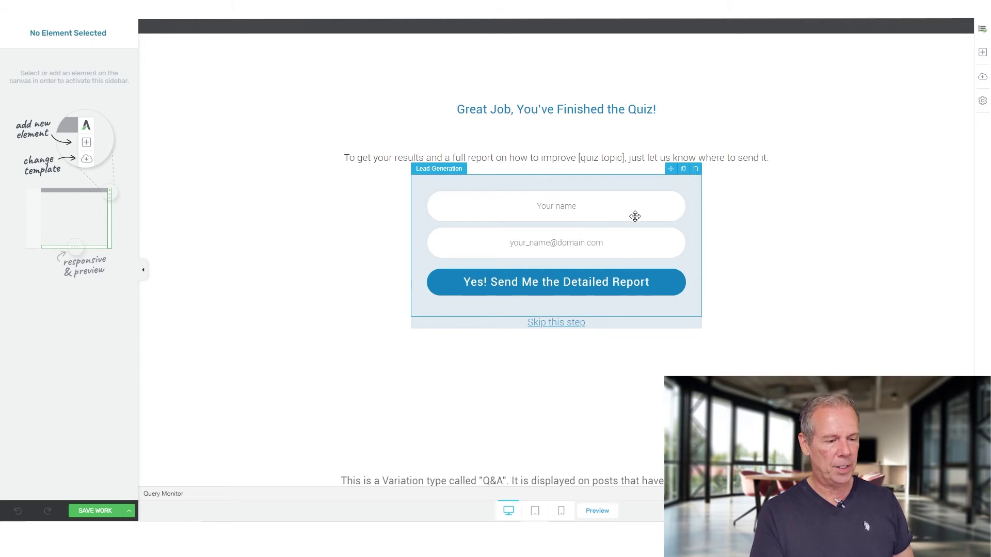
Choose WordPress account as the lead generation form's connection, then save the opt-in gate design and return to the quiz overview
{"action": "left_click", "coordinate": [665, 206]}
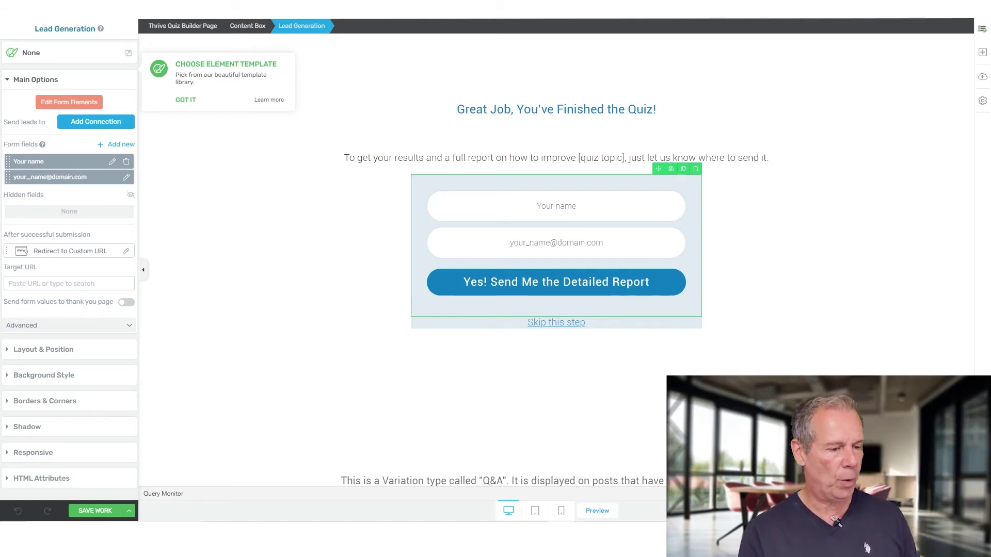
{"action": "left_click", "coordinate": [89, 123]}
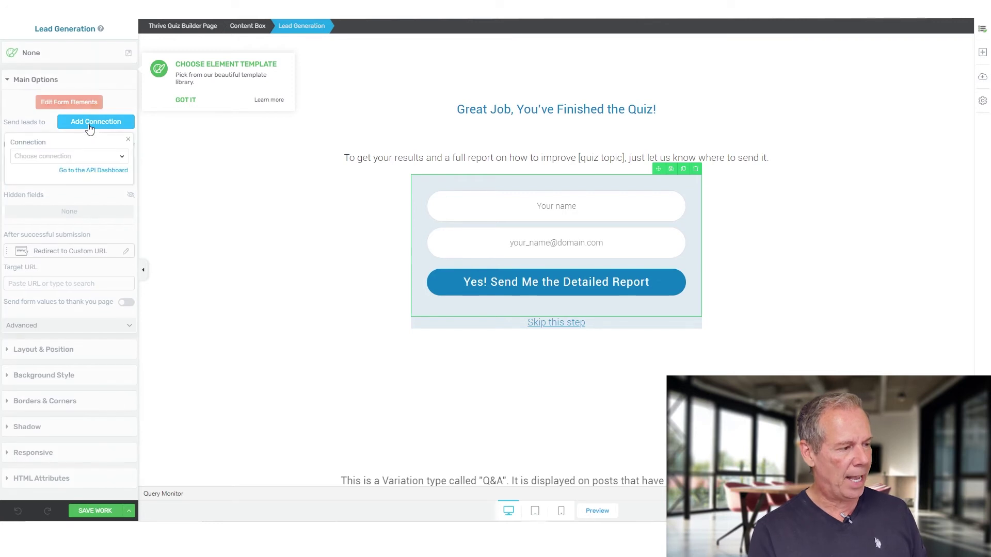
{"action": "left_click", "coordinate": [94, 159]}
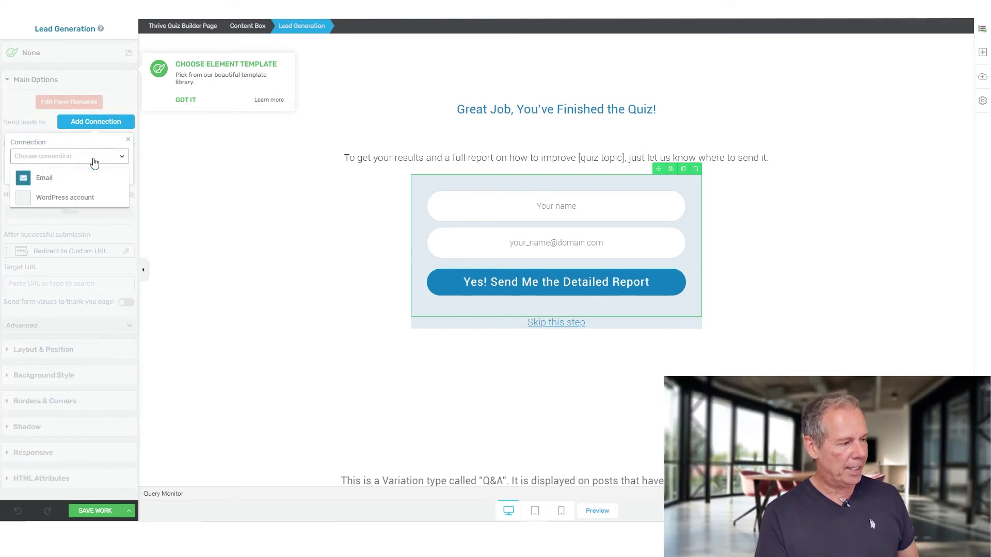
{"action": "left_click", "coordinate": [90, 201]}
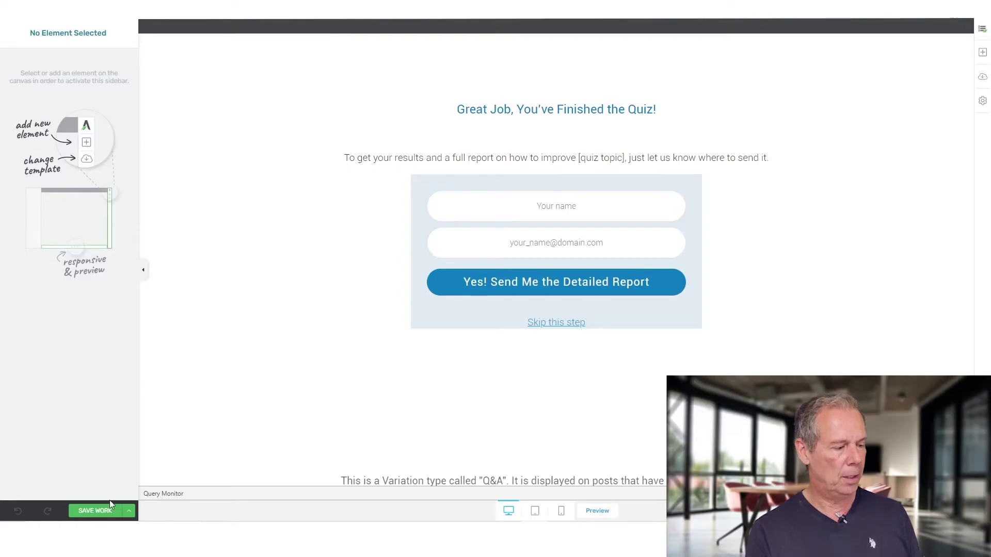
{"action": "left_click", "coordinate": [110, 505]}
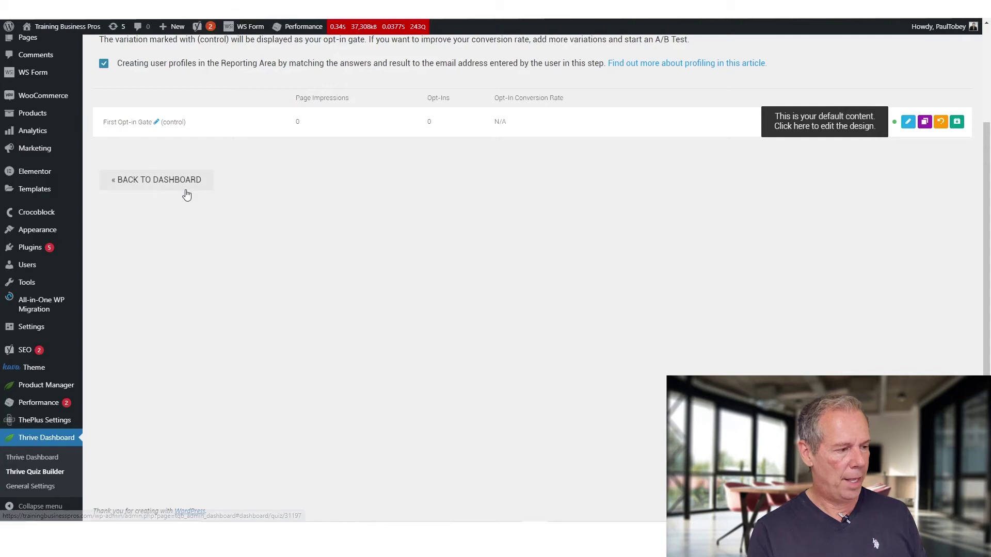
{"action": "left_click", "coordinate": [183, 193]}
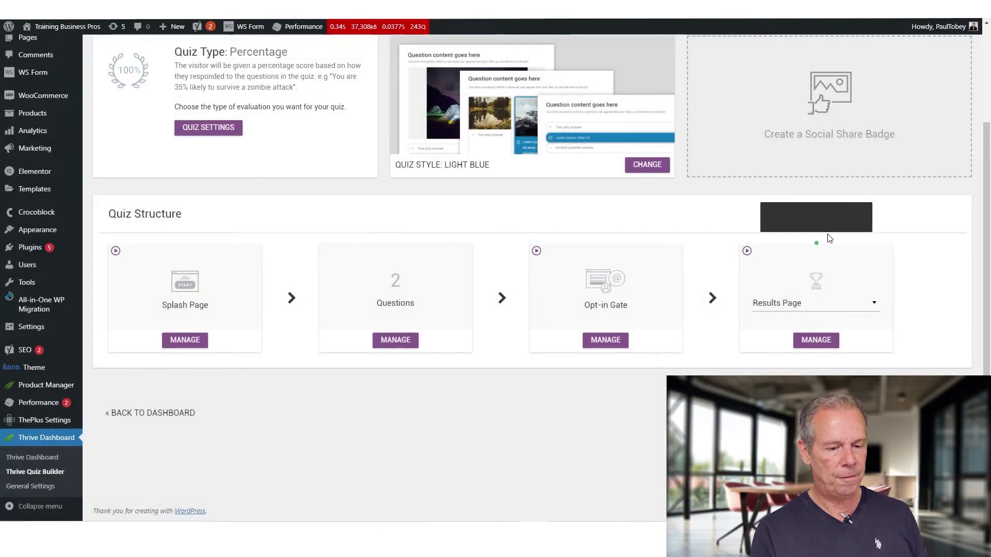
Review the default design of the quiz's first results page and return to the quiz overview
{"action": "left_click", "coordinate": [826, 345]}
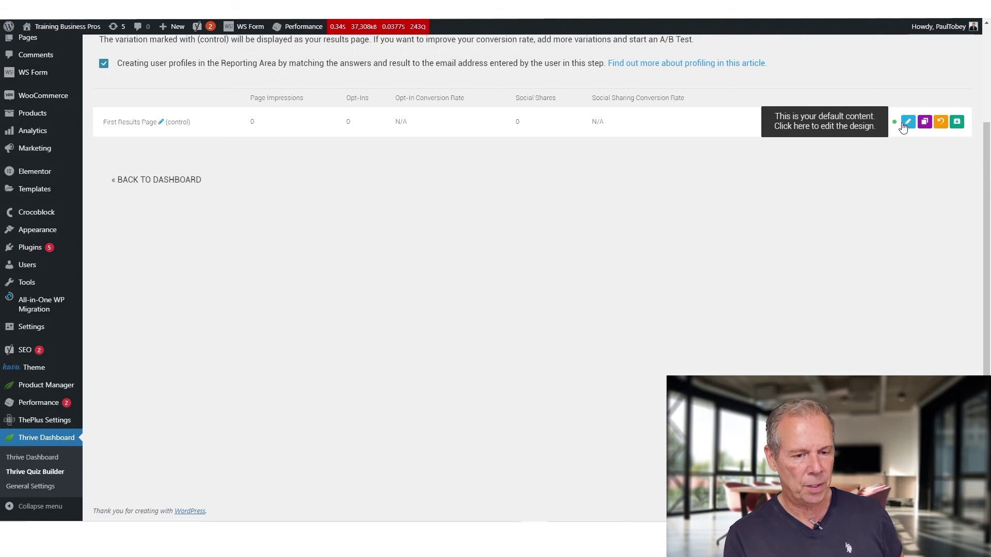
{"action": "left_click", "coordinate": [907, 122]}
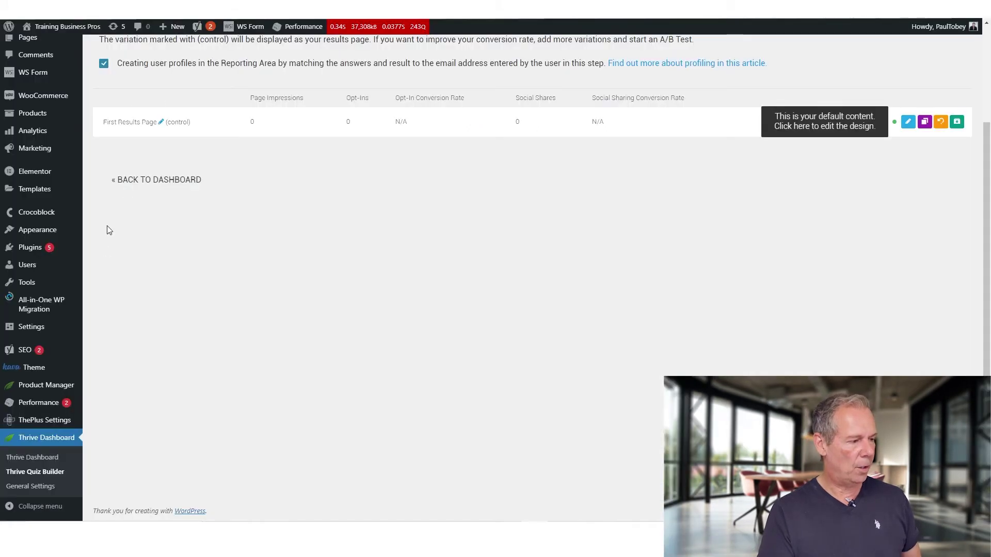
{"action": "left_click", "coordinate": [128, 181]}
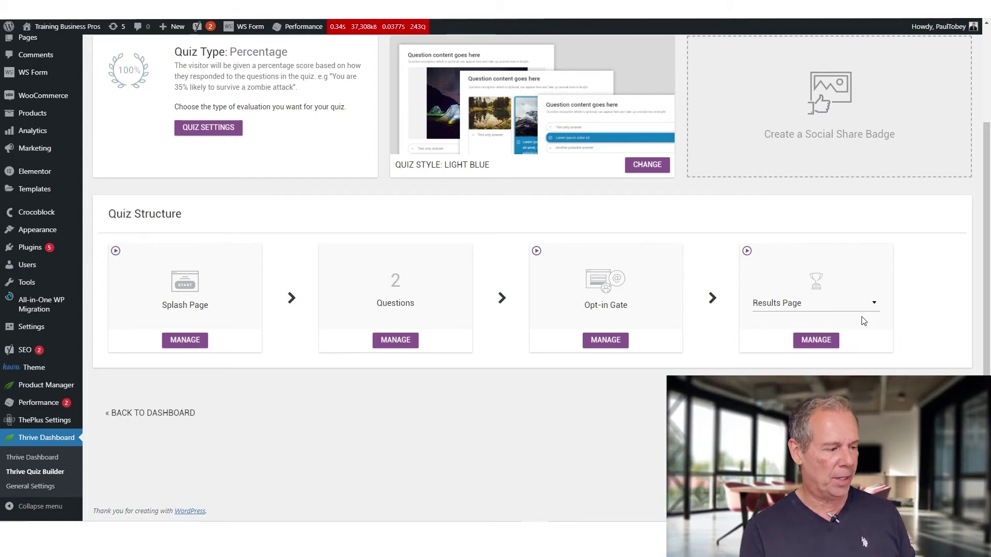
Copy the shortcode of the Car Enthusiasts List quiz
{"action": "scroll", "coordinate": [419, 472], "scroll_direction": "up", "scroll_amount": 3}
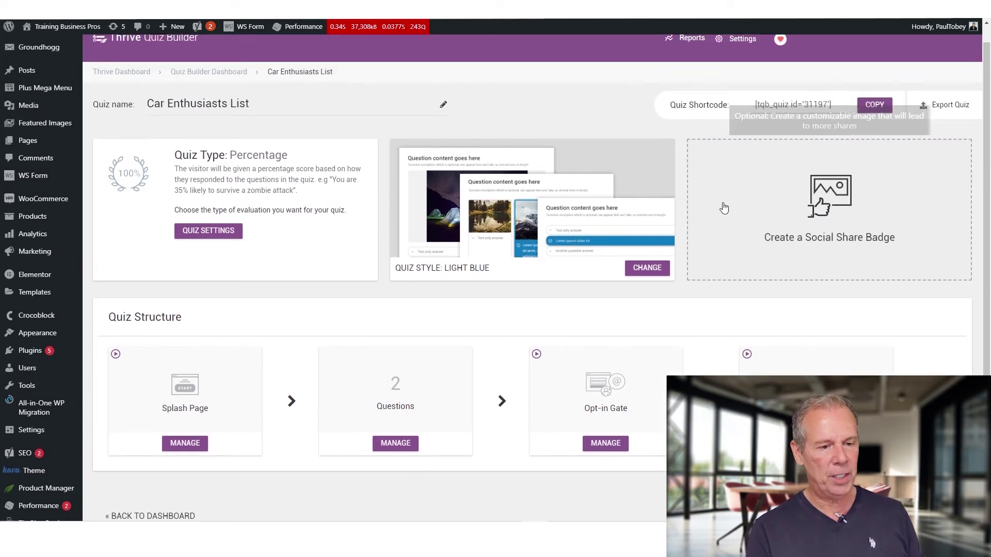
{"action": "left_click", "coordinate": [874, 105]}
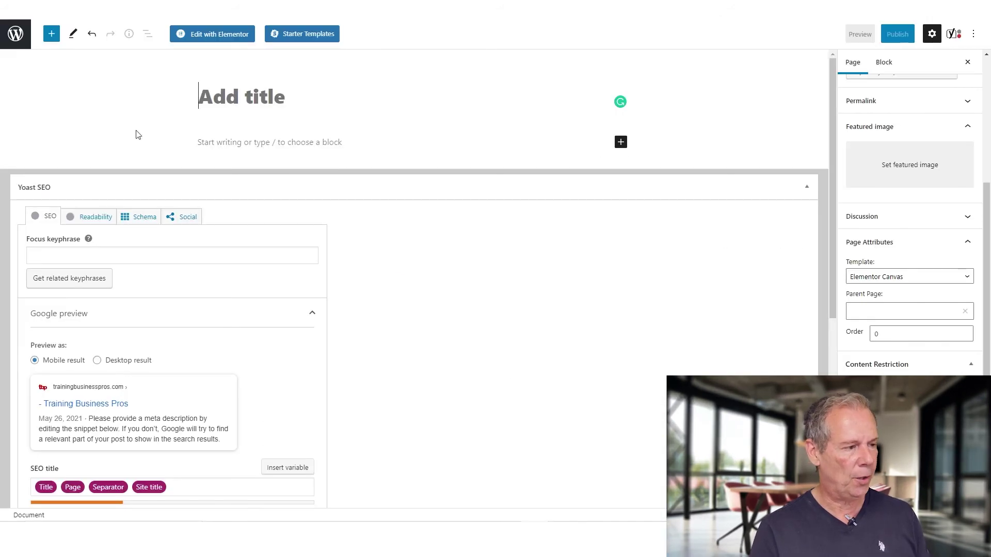
Title the new page "What kind of car should I get quiz?" and remove the Page, Separator and Site title variables from its SEO title
{"action": "key", "text": "ctrl+v"}
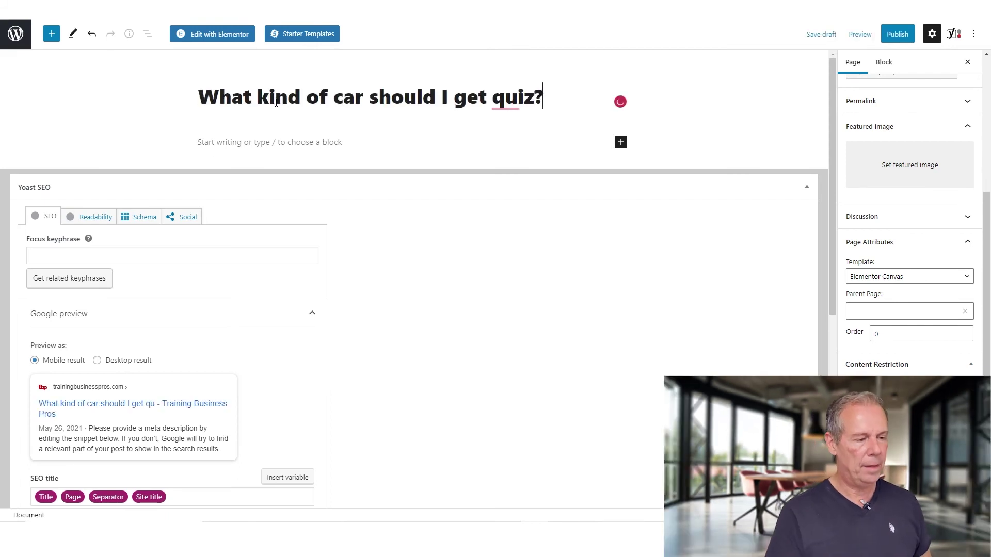
{"action": "scroll", "coordinate": [98, 412], "scroll_direction": "down", "scroll_amount": 2}
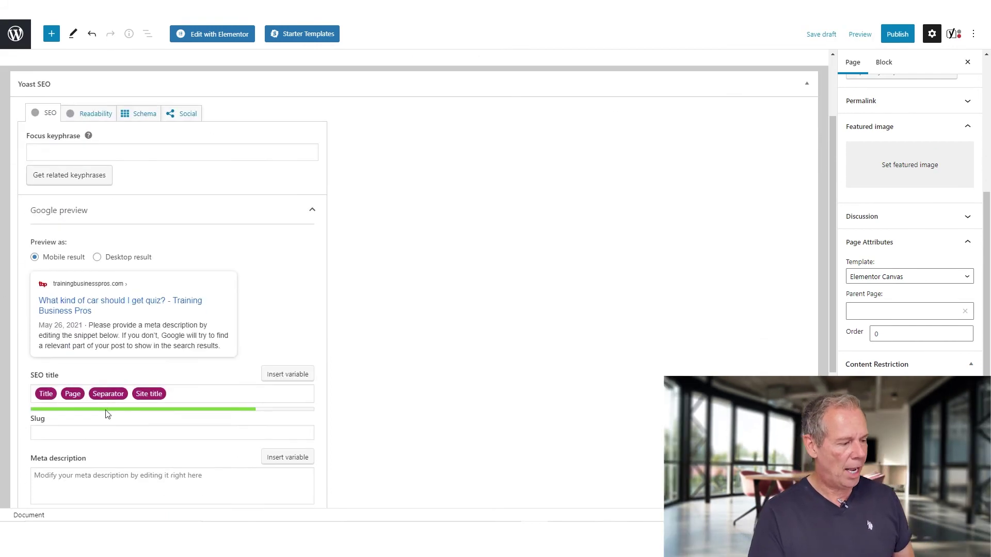
{"action": "left_click", "coordinate": [132, 339]}
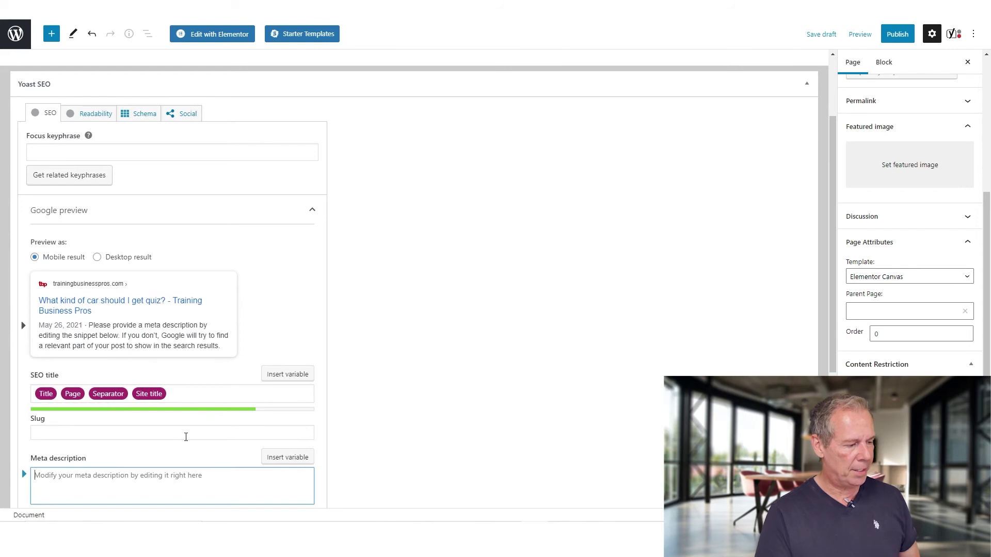
{"action": "left_click", "coordinate": [186, 395]}
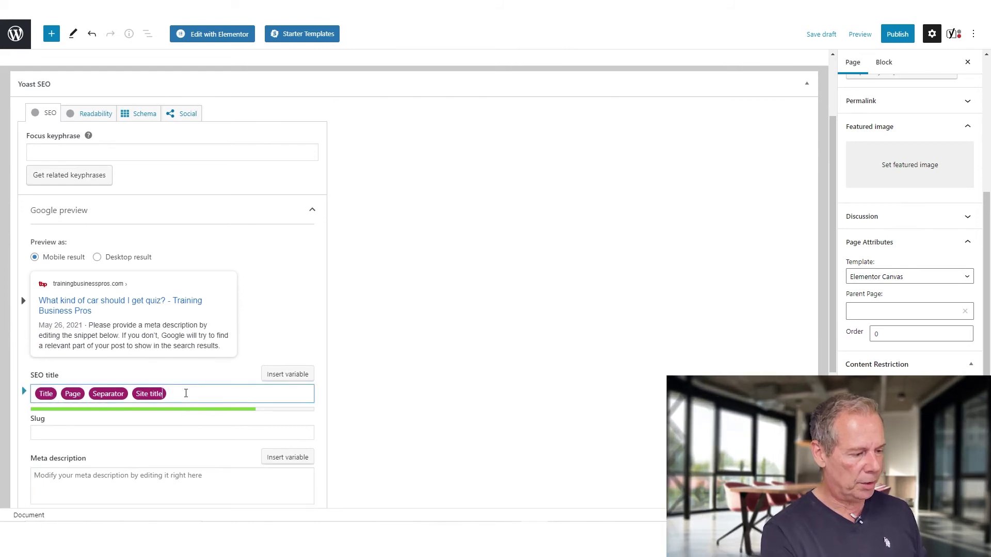
{"action": "key", "text": "BackSpace"}
{"action": "key", "text": "BackSpace"}
{"action": "key", "text": "BackSpace"}
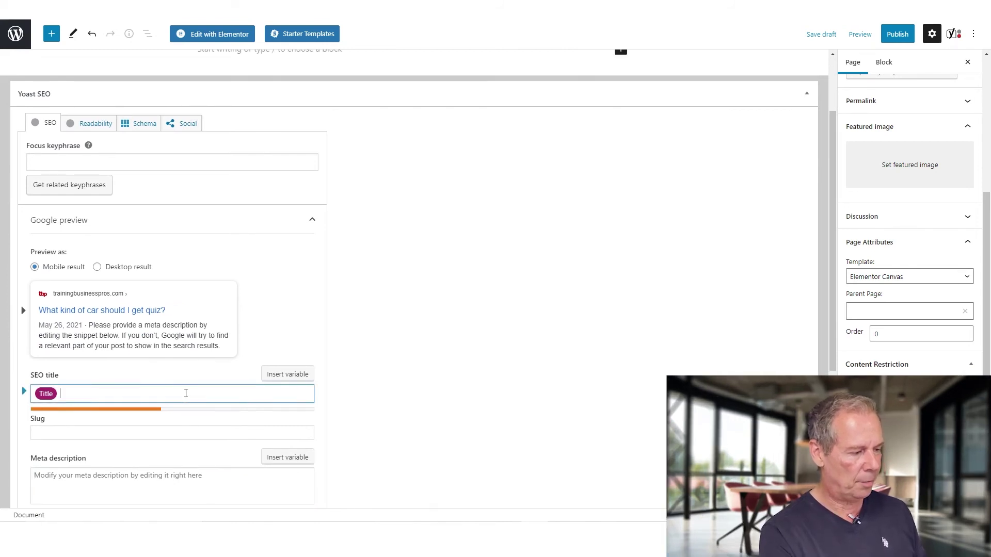
Set the meta description to "When you complete this What kind of car should I get quiz, you will run out an buy it immediately."
{"action": "scroll", "coordinate": [67, 448], "scroll_direction": "down", "scroll_amount": 3}
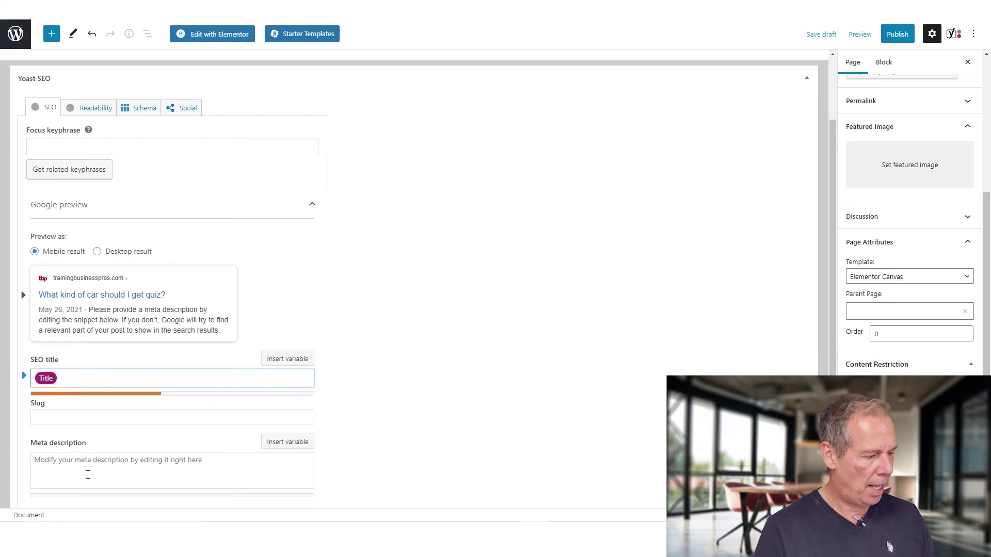
{"action": "left_click", "coordinate": [98, 324]}
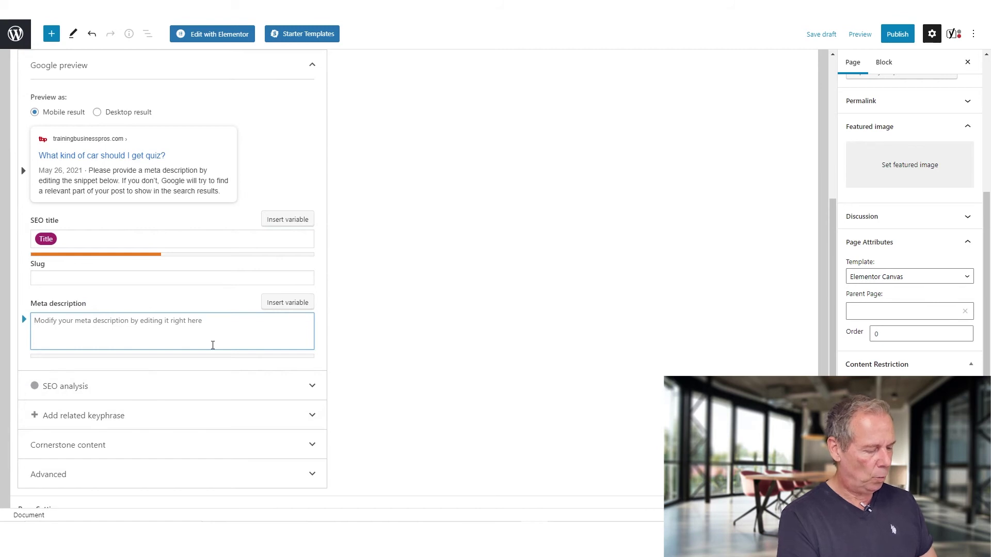
{"action": "type", "text": "When you co"}
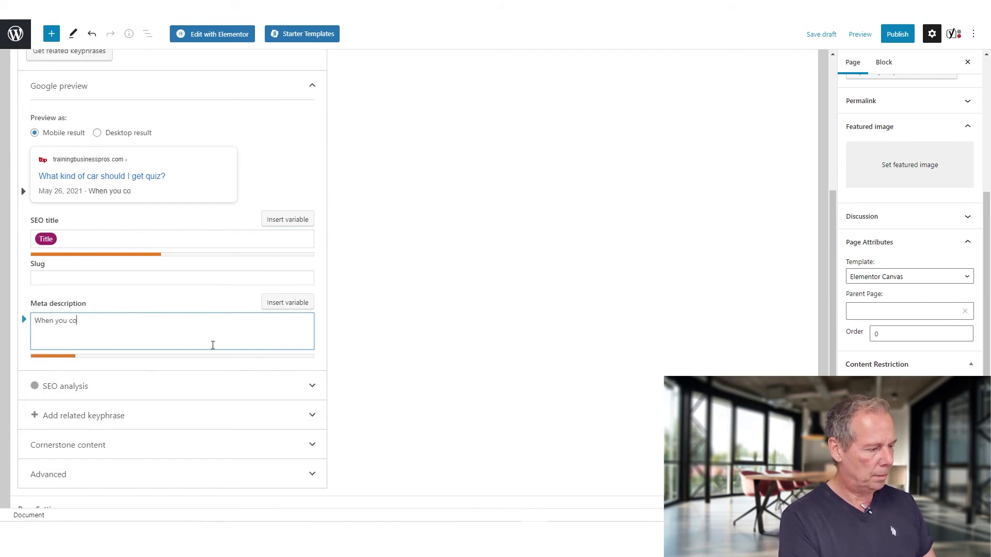
{"action": "type", "text": "mplete this"}
{"action": "key", "text": "ctrl+v"}
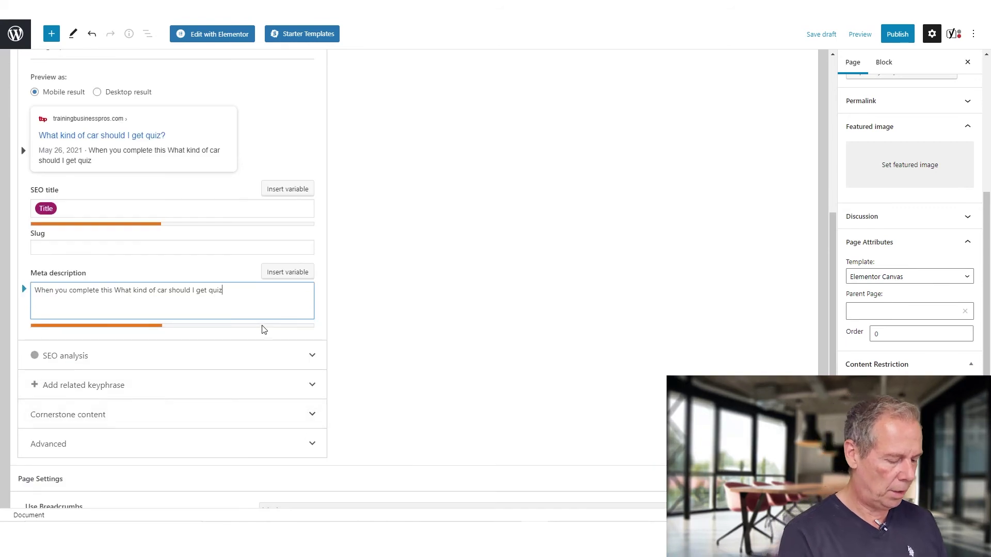
{"action": "type", "text": "you will"}
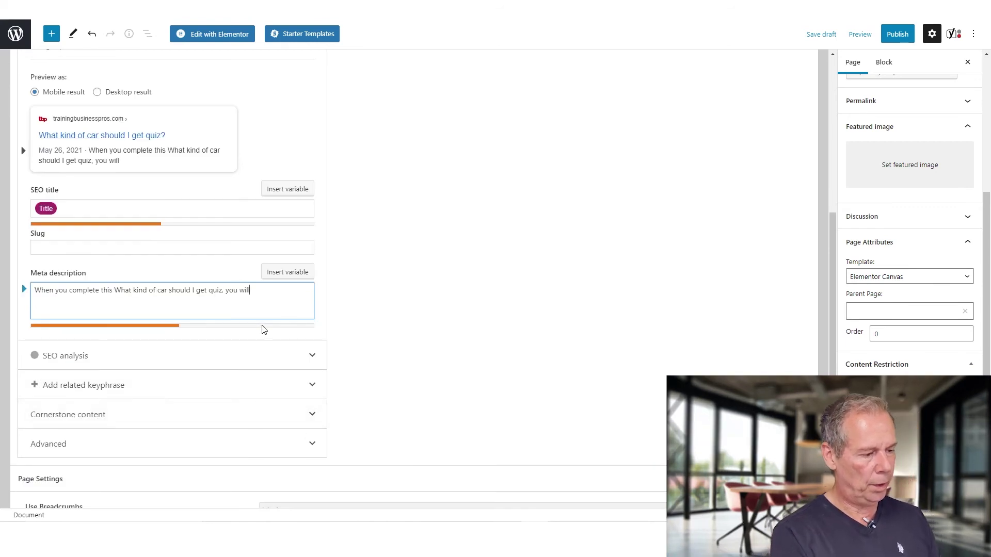
{"action": "type", "text": " run out an b"}
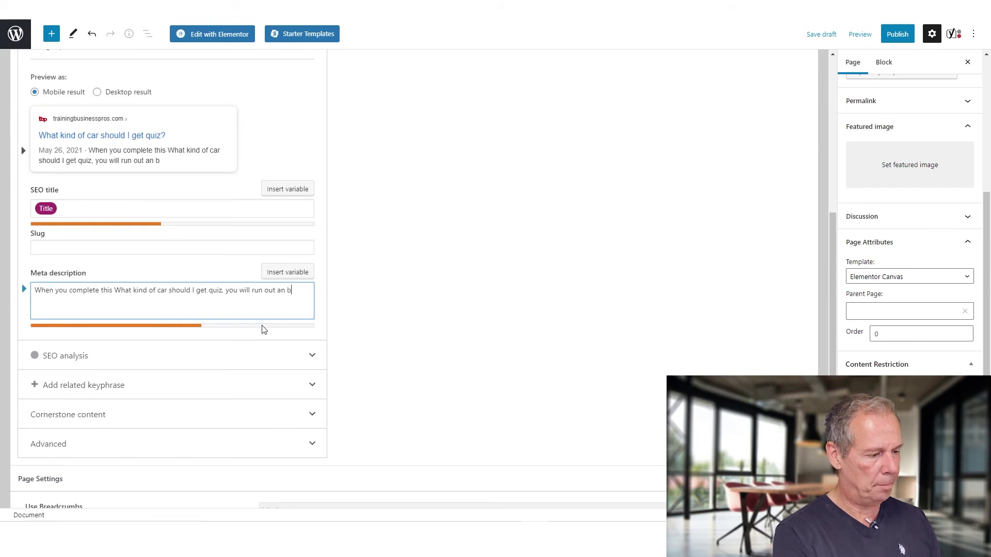
{"action": "type", "text": "uy it immediately."}
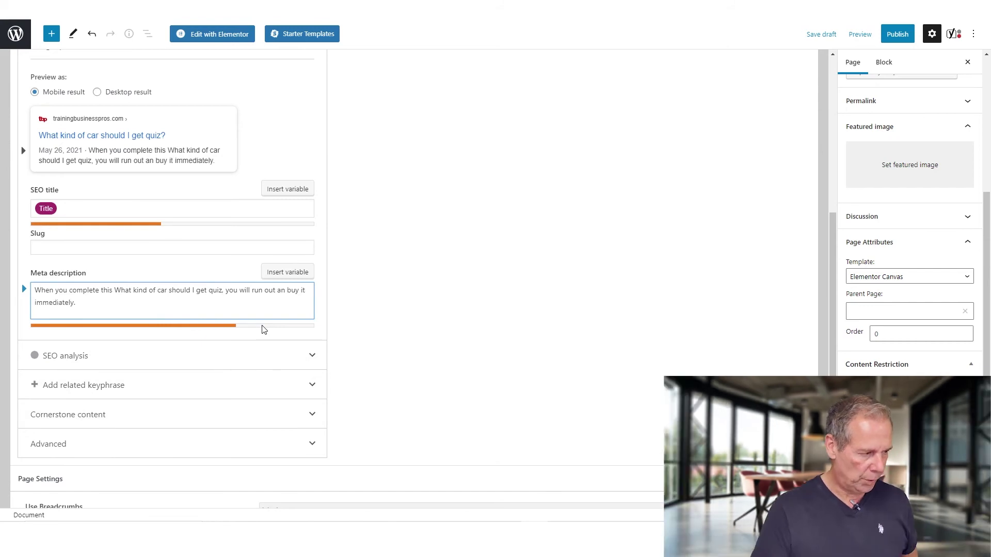
{"action": "scroll", "coordinate": [418, 302], "scroll_direction": "up", "scroll_amount": 1}
{"action": "scroll", "coordinate": [418, 302], "scroll_direction": "up", "scroll_amount": 5}
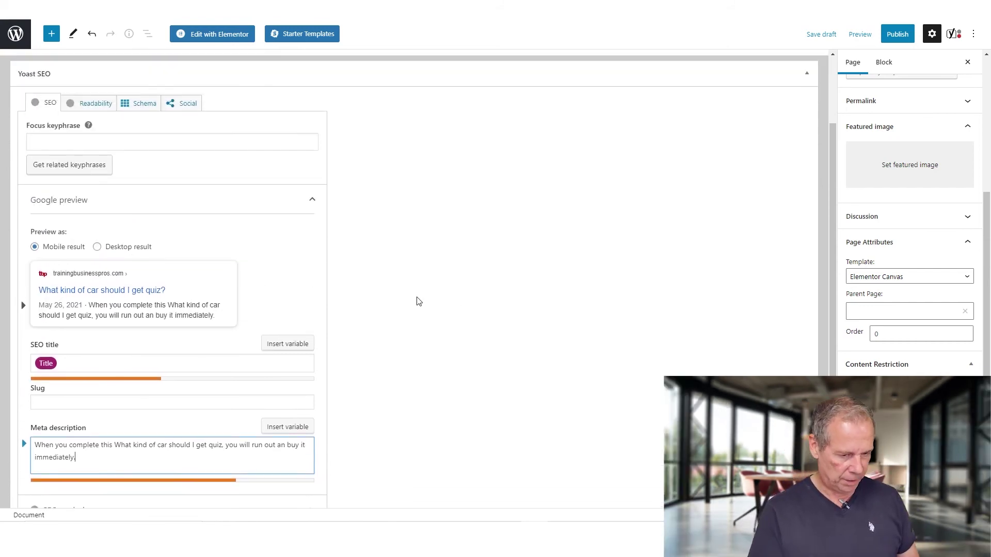
{"action": "scroll", "coordinate": [920, 292], "scroll_direction": "down", "scroll_amount": 3}
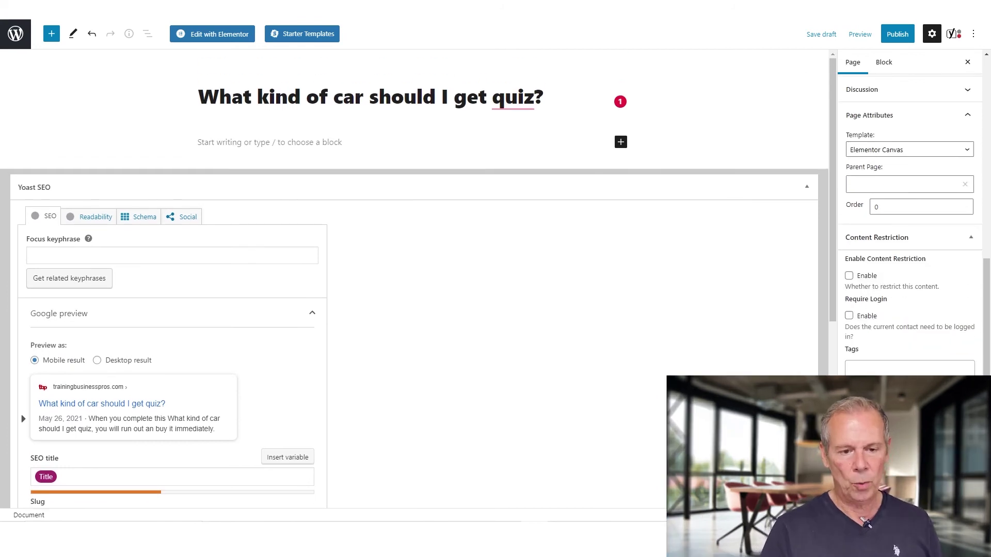
{"action": "scroll", "coordinate": [900, 237], "scroll_direction": "up", "scroll_amount": 5}
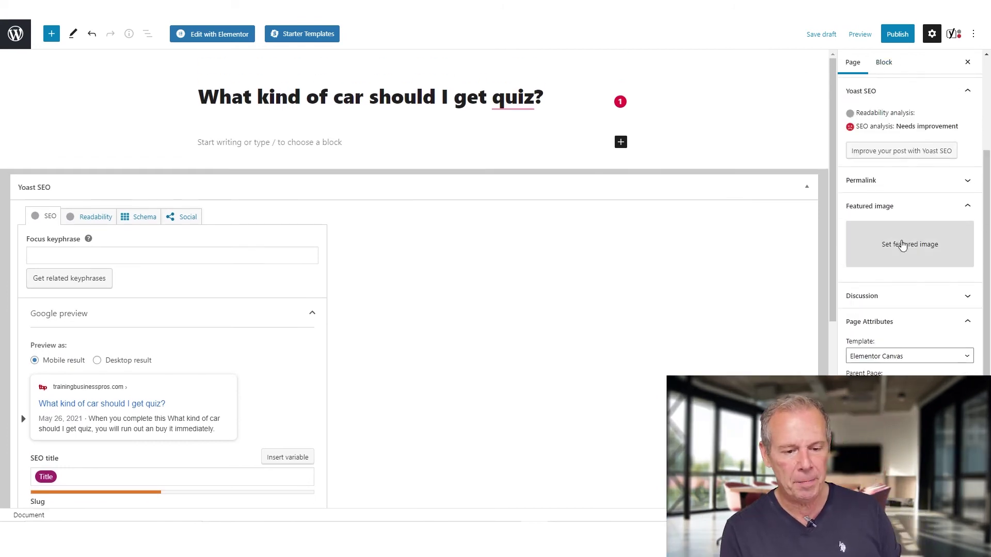